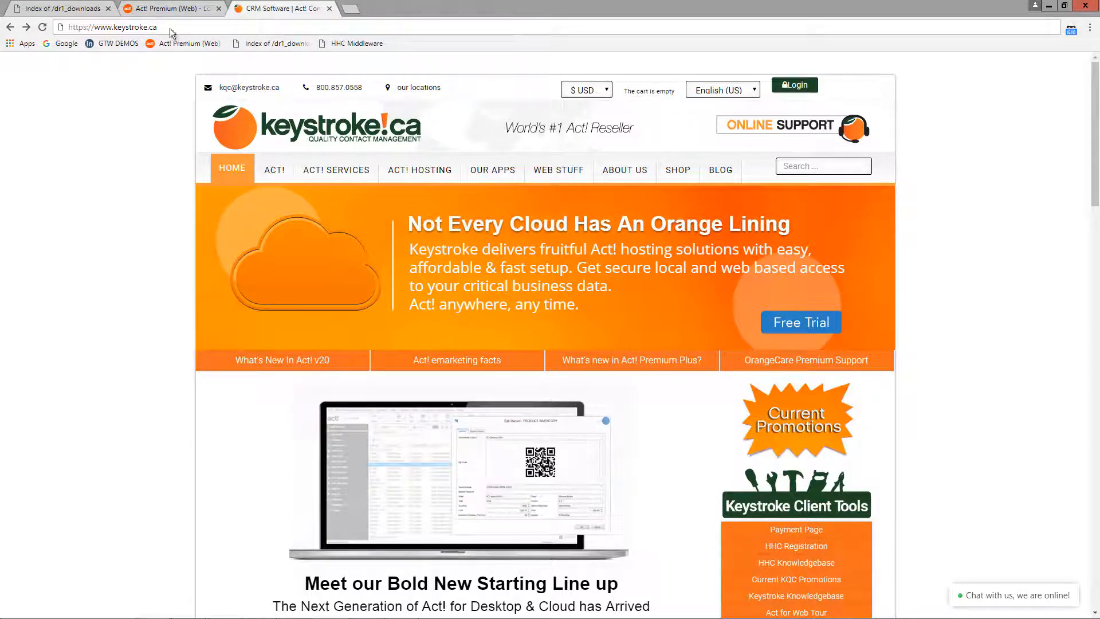
- Open the Keystroke blog article "How Act! CRM can help businesses comply with GDPR" and look through it
left_click(721, 174)
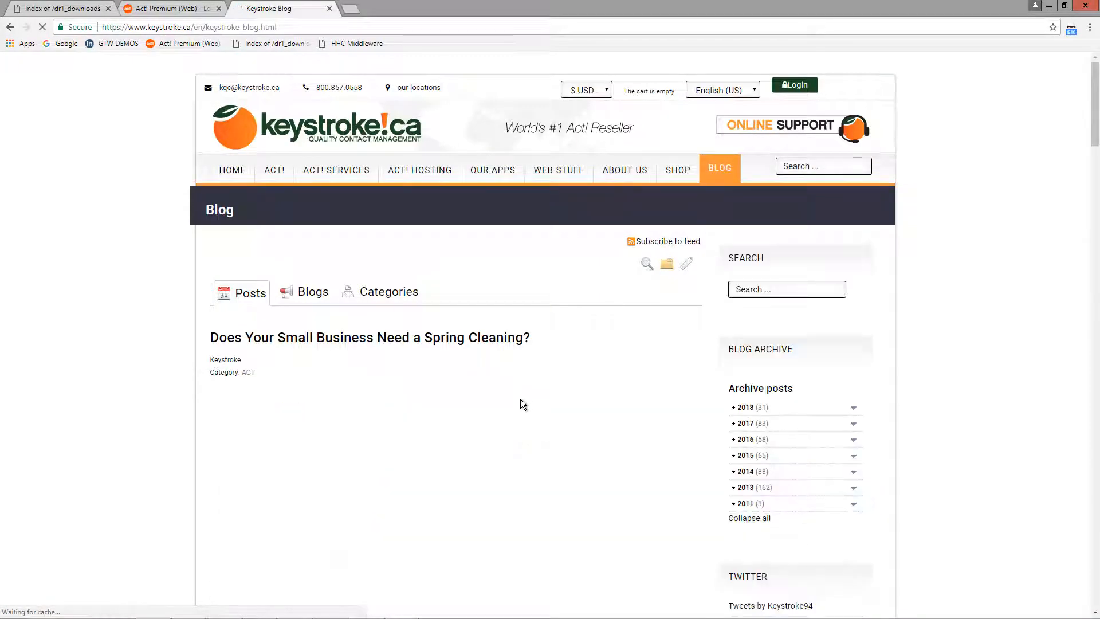
scroll(521, 399, "down", 5)
scroll(520, 404, "down", 3)
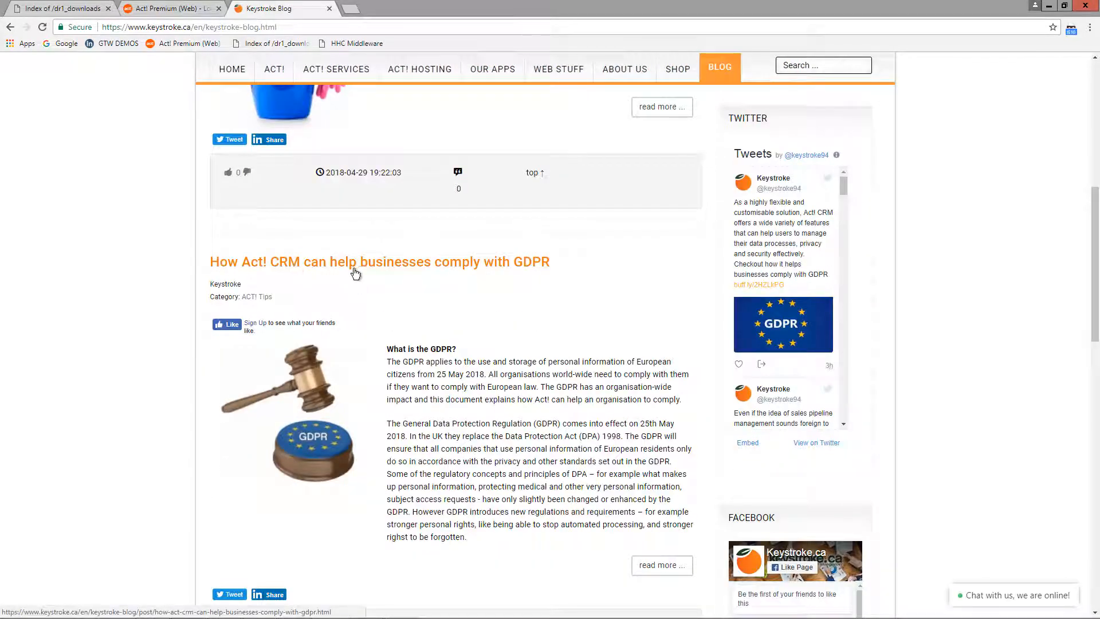
left_click(398, 263)
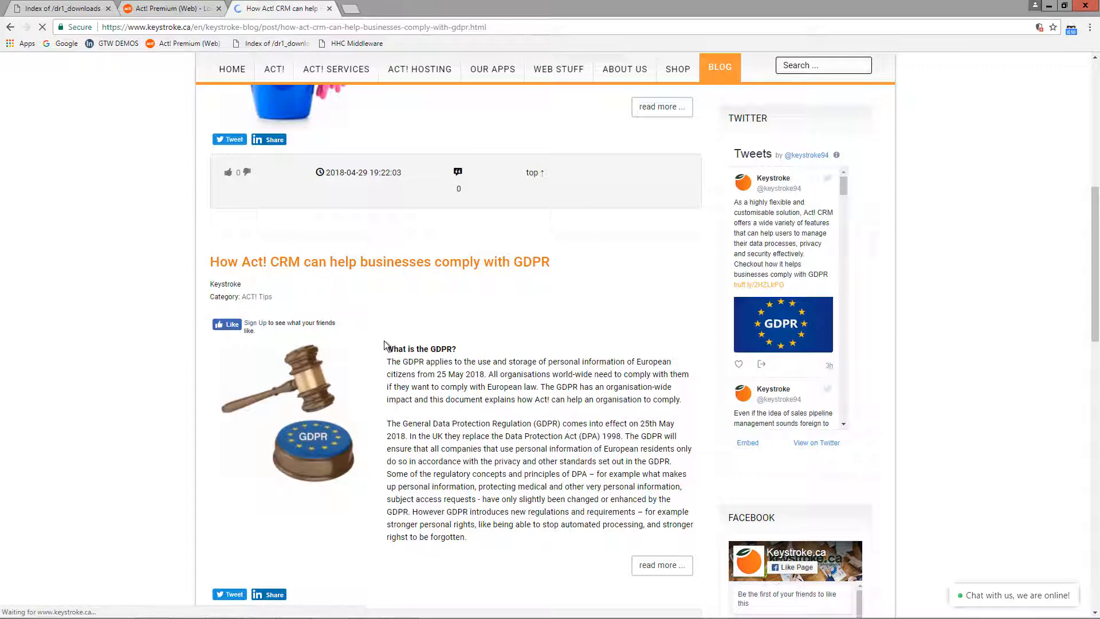
scroll(383, 340, "down", 5)
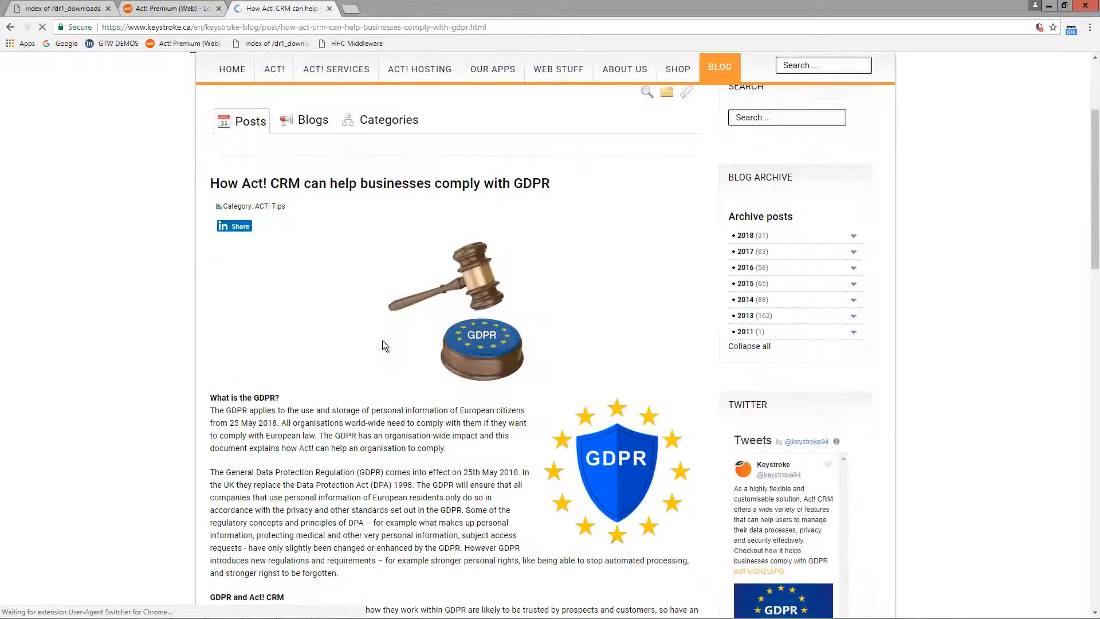
scroll(383, 338, "down", 1)
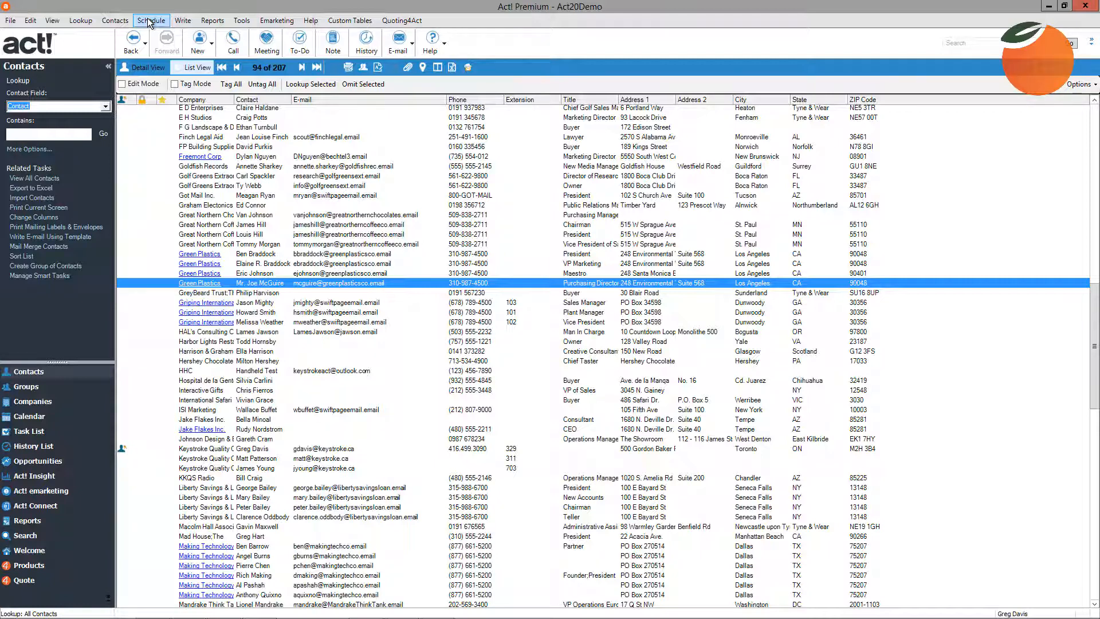
- In Act!, start Mailmerge4Act's native template conversion with "01 Initial Communication - Direct Marketing Letter" as the single source template file
left_click(182, 20)
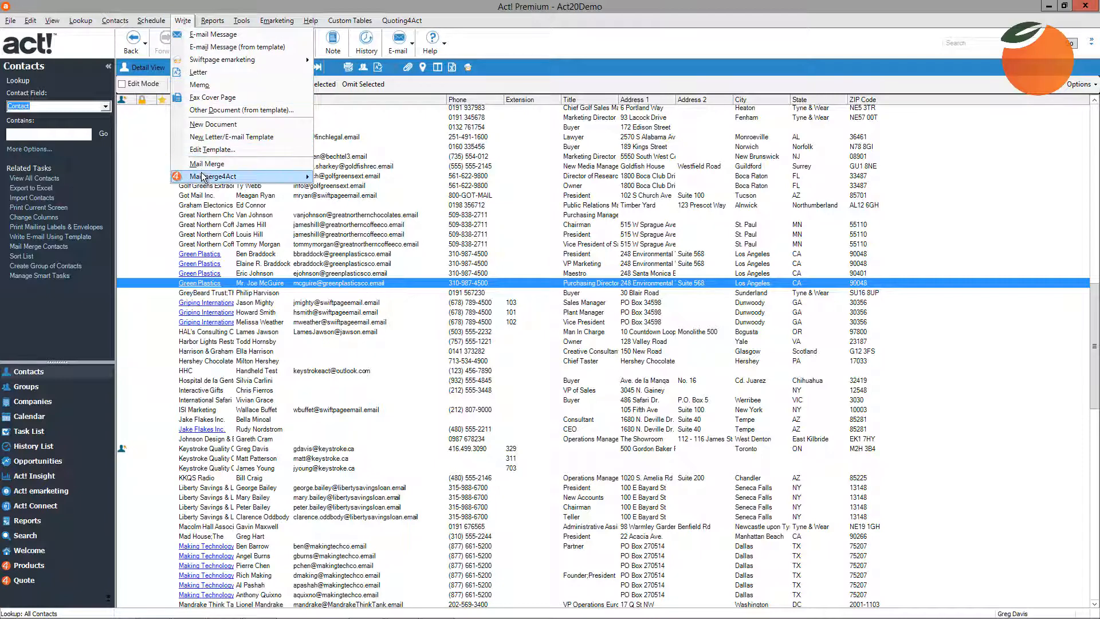
mouse_move(204, 177)
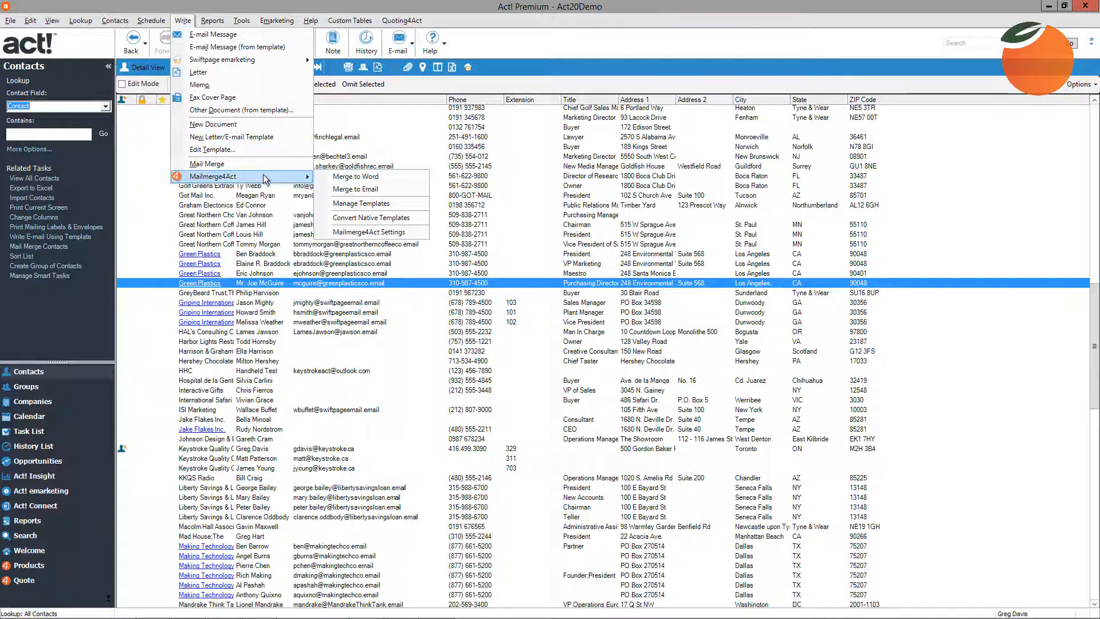
left_click(353, 219)
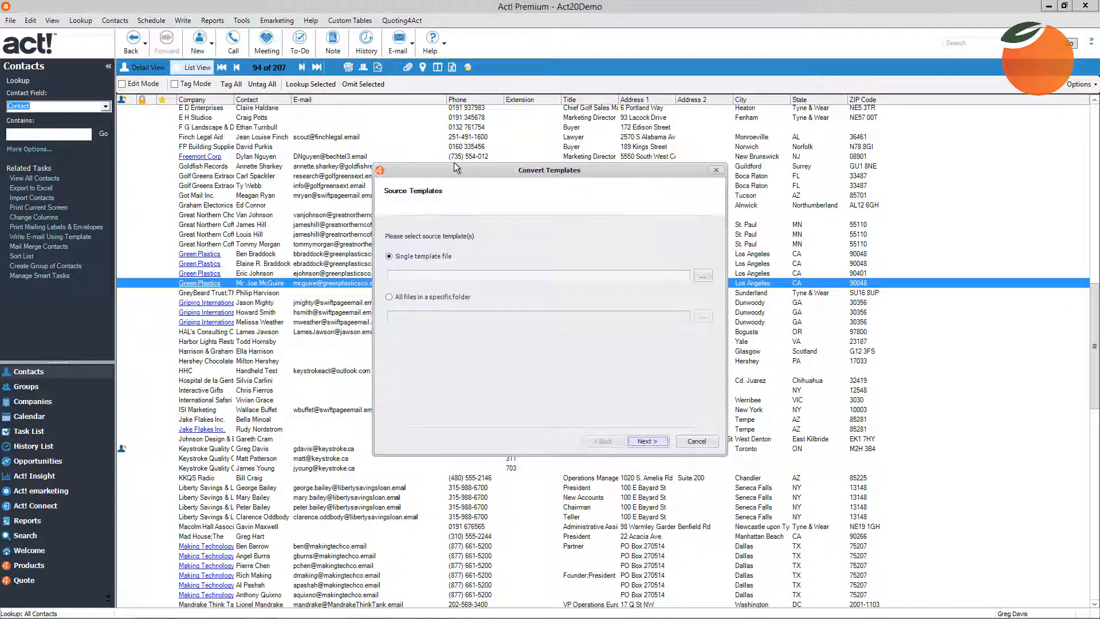
left_click_drag(448, 171, 240, 163)
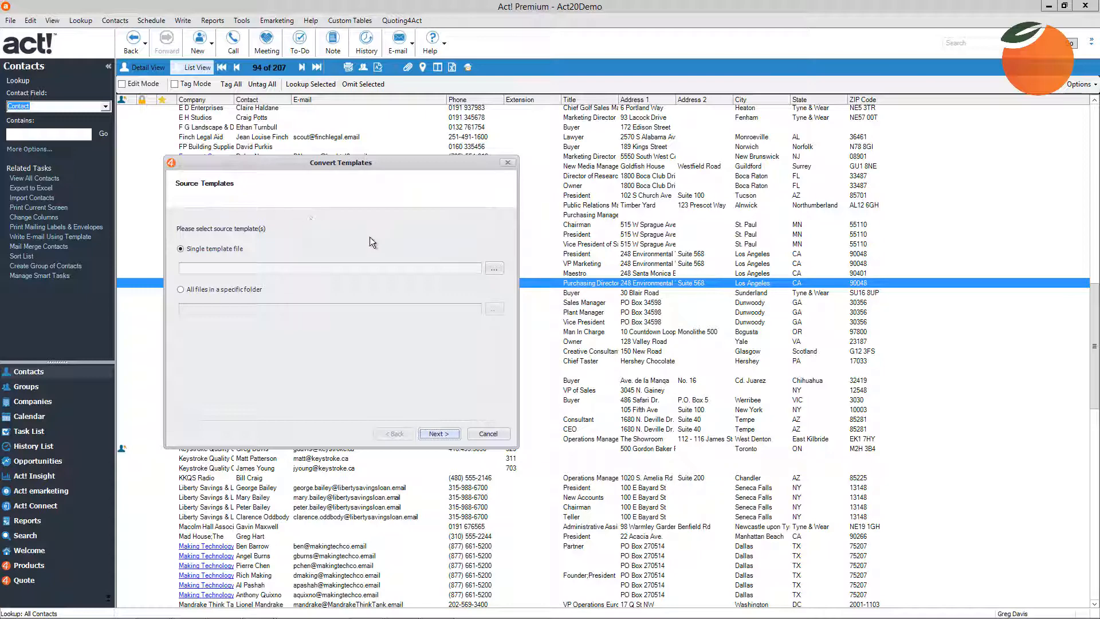
left_click(492, 271)
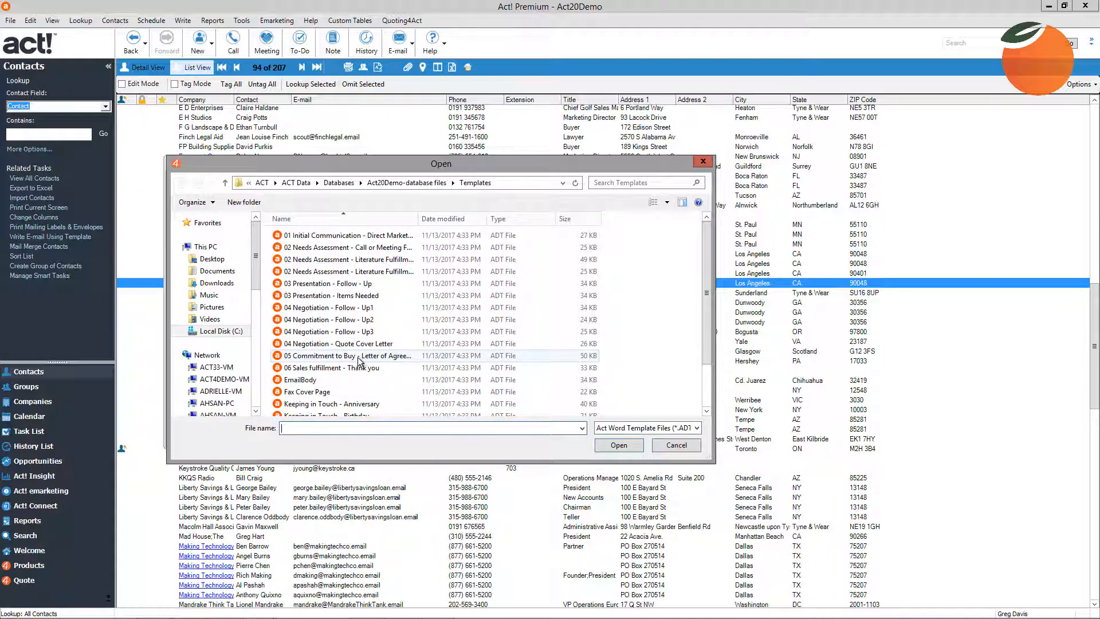
left_click(308, 237)
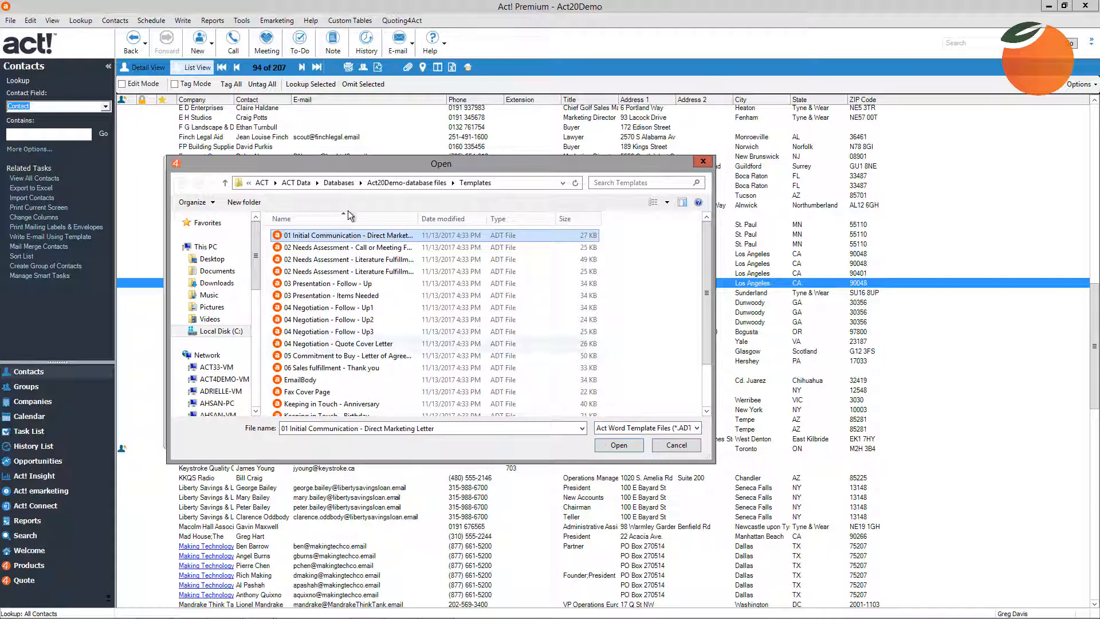
left_click(619, 445)
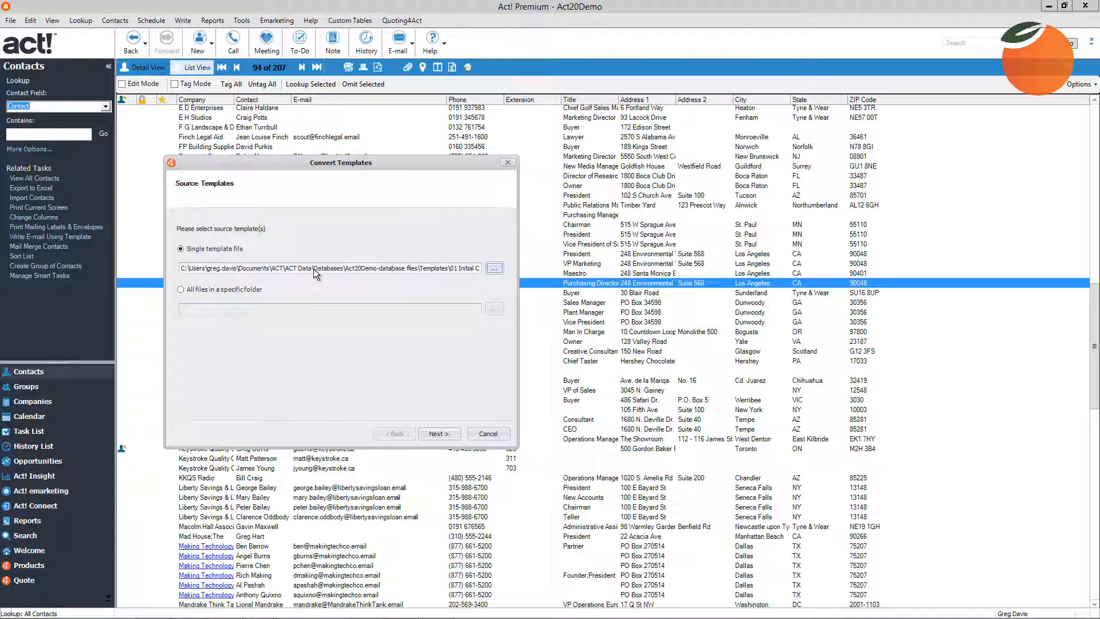
- Run the conversion of the selected template and finish the Convert Templates wizard
left_click(439, 434)
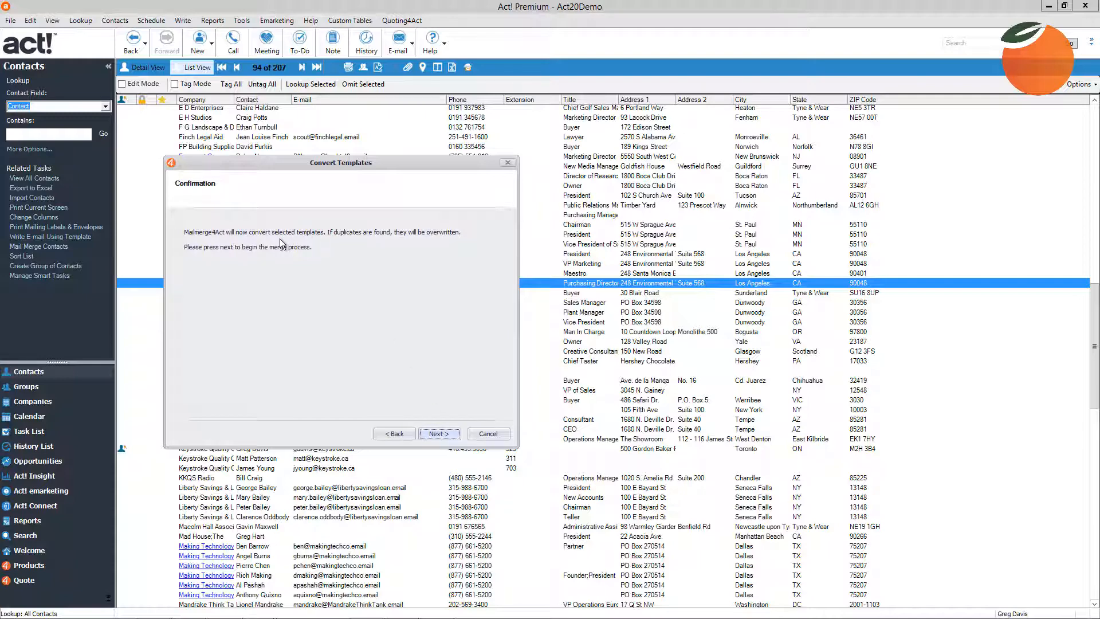
left_click(429, 432)
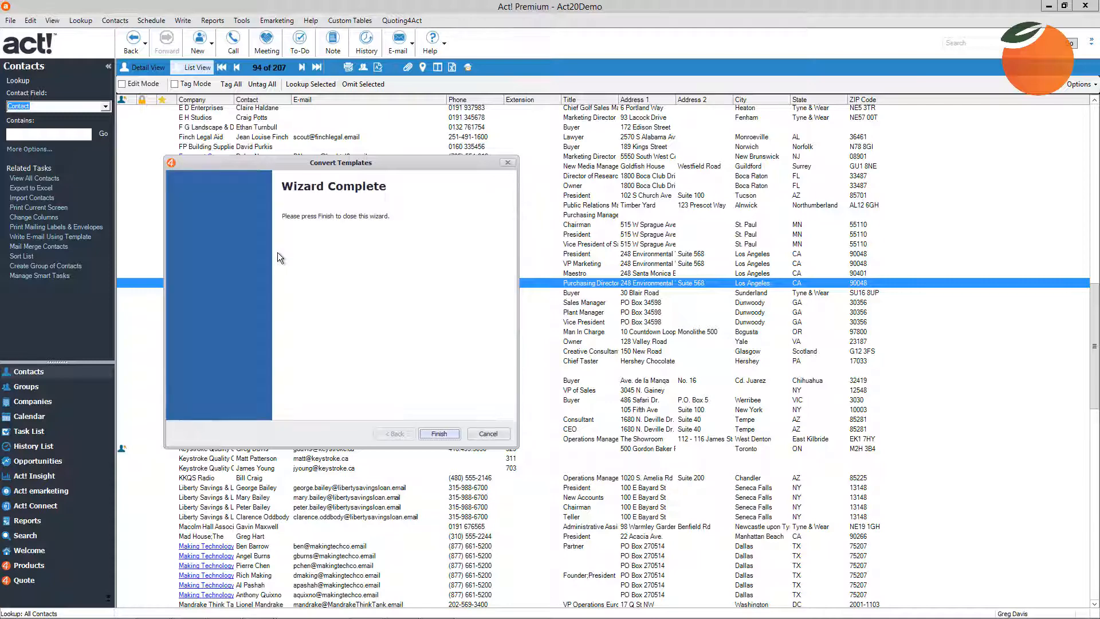
left_click(437, 434)
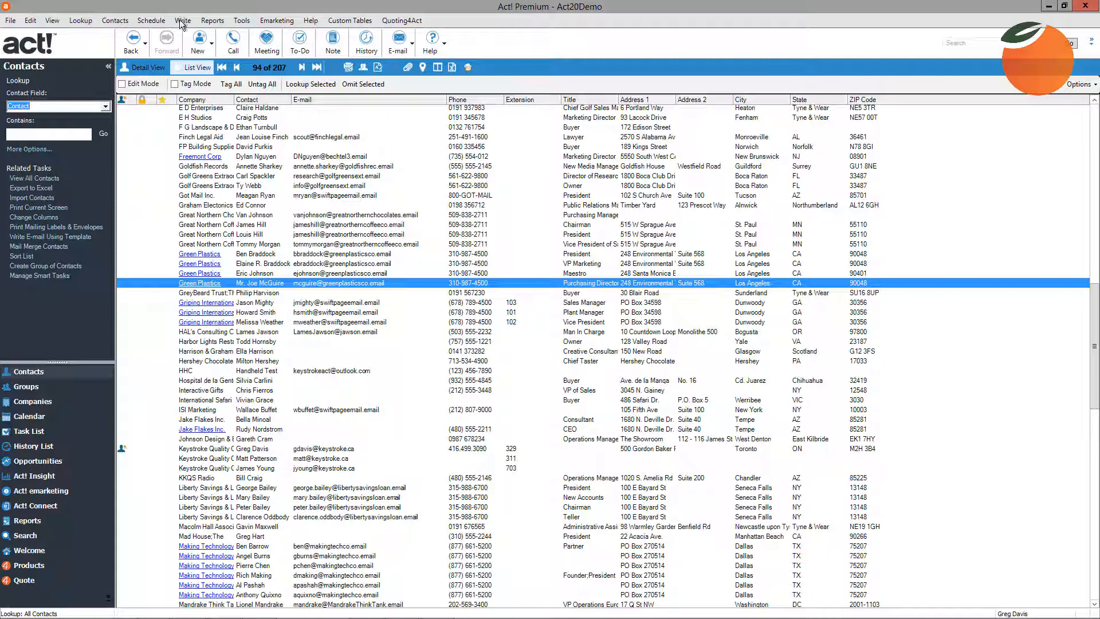
- Open "01 Initial Communication - Direct Marketing Letter.a4tpl" in the Mailmerge4Act template editor
key("alt+w")
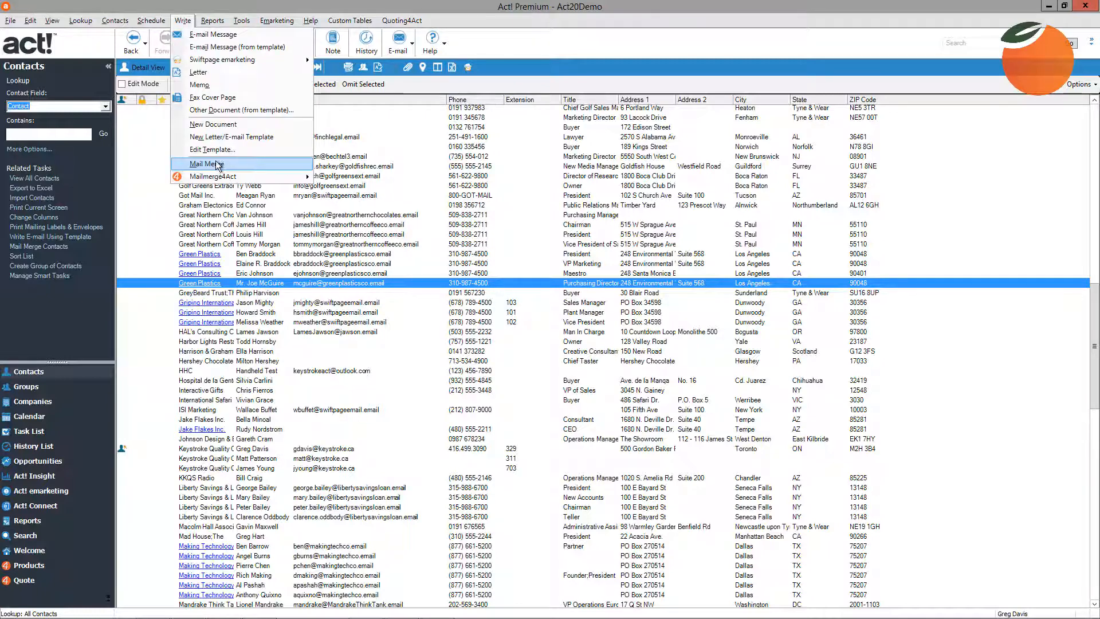
mouse_move(222, 176)
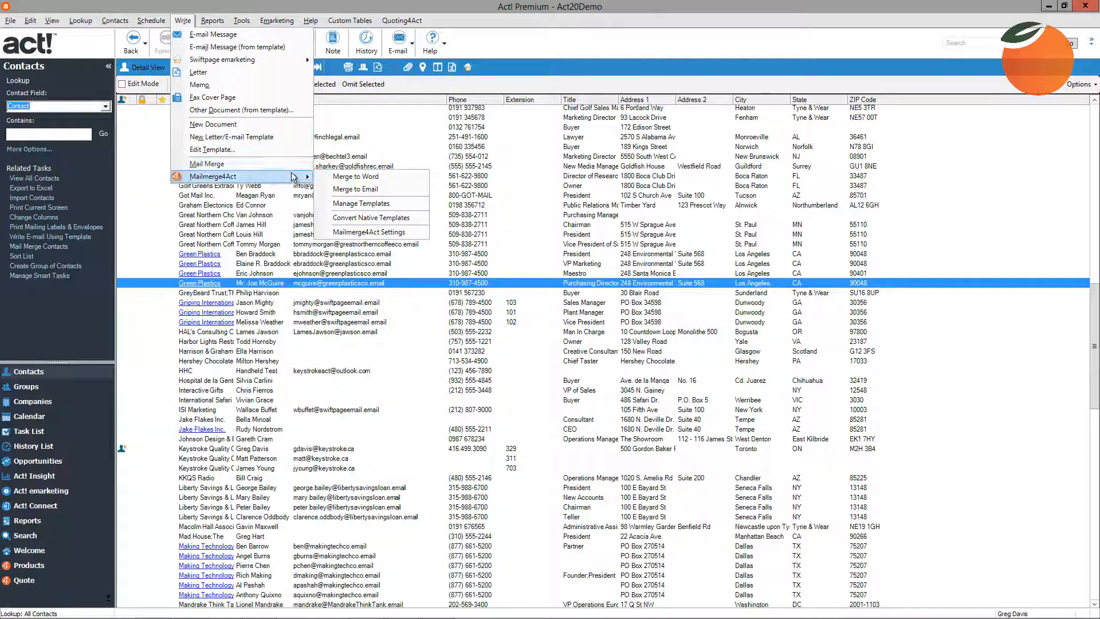
left_click(361, 204)
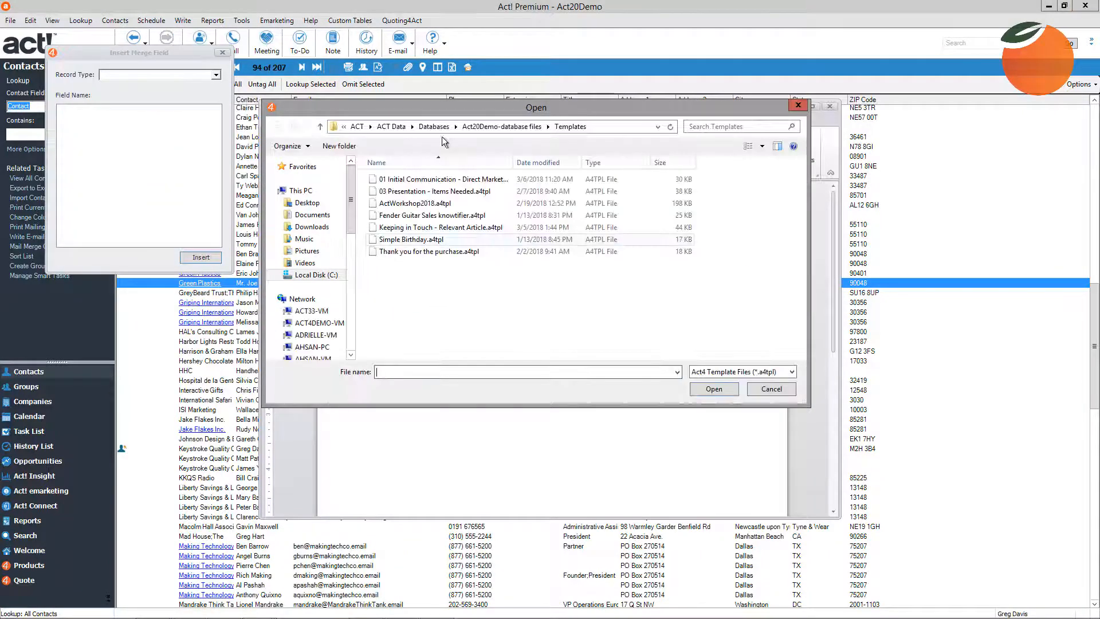
left_click_drag(414, 108, 401, 82)
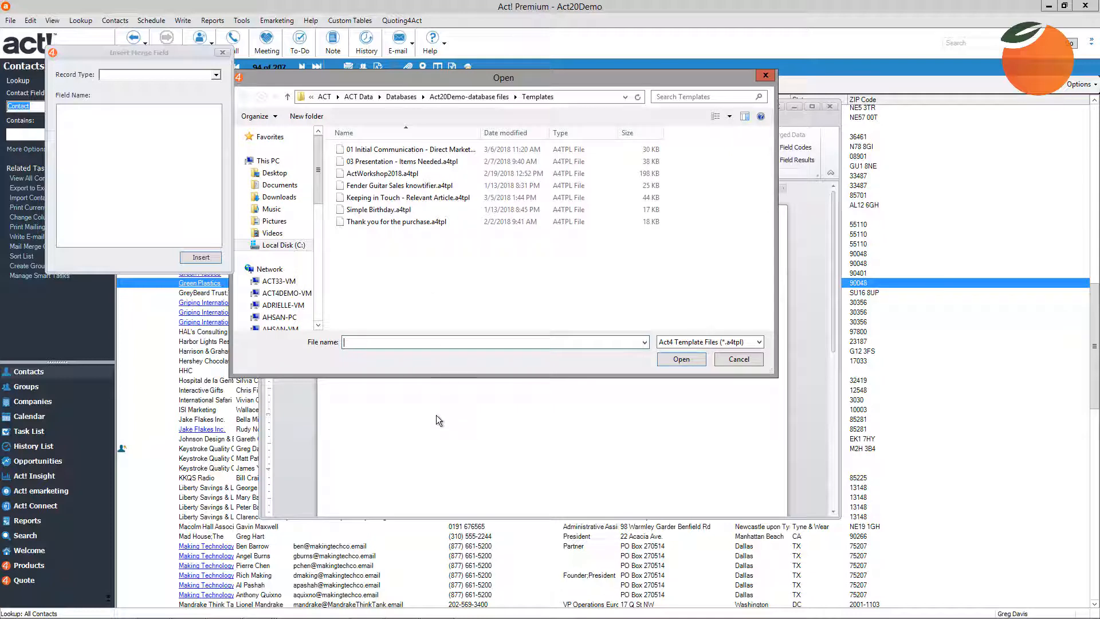
left_click(379, 150)
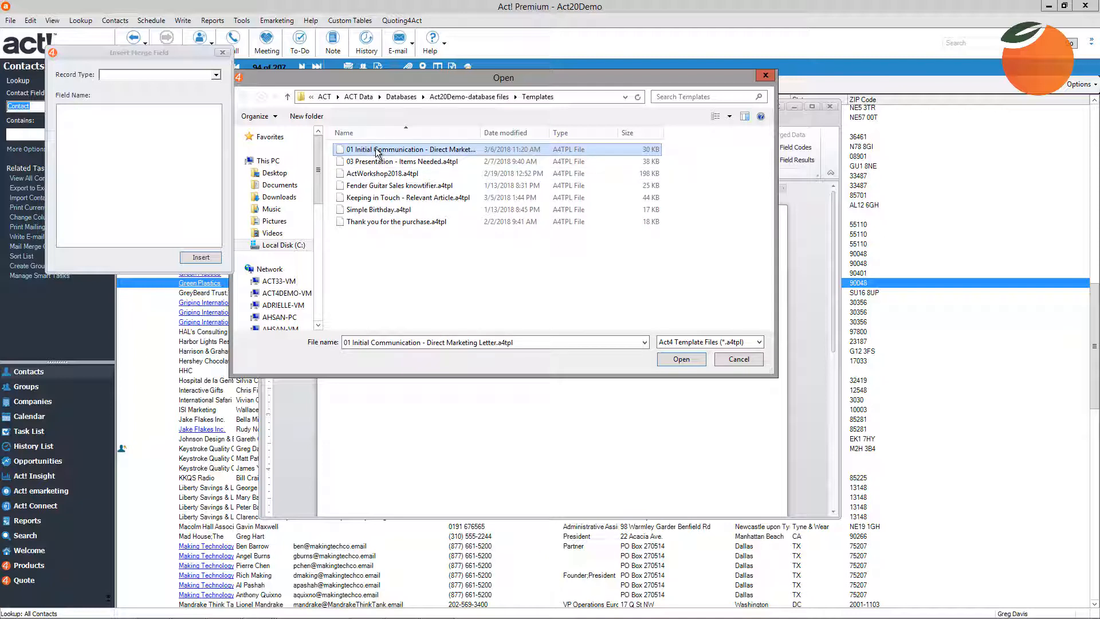
double_click(377, 150)
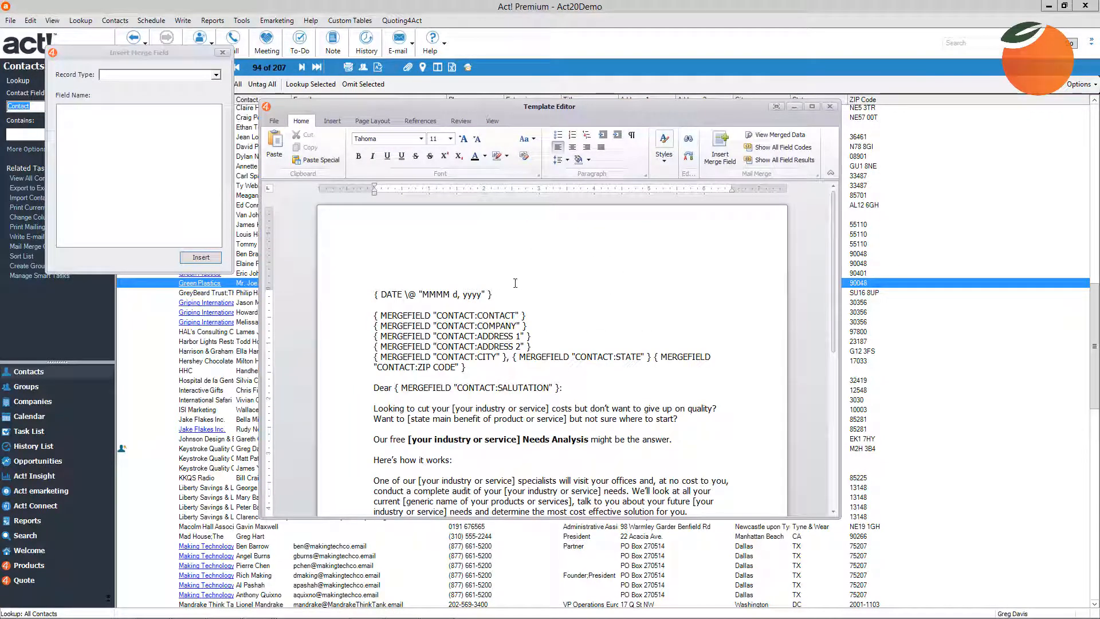
- Look through the marketing letter template and the editor's insert, page layout, references and review tools
scroll(515, 283, "down", 10)
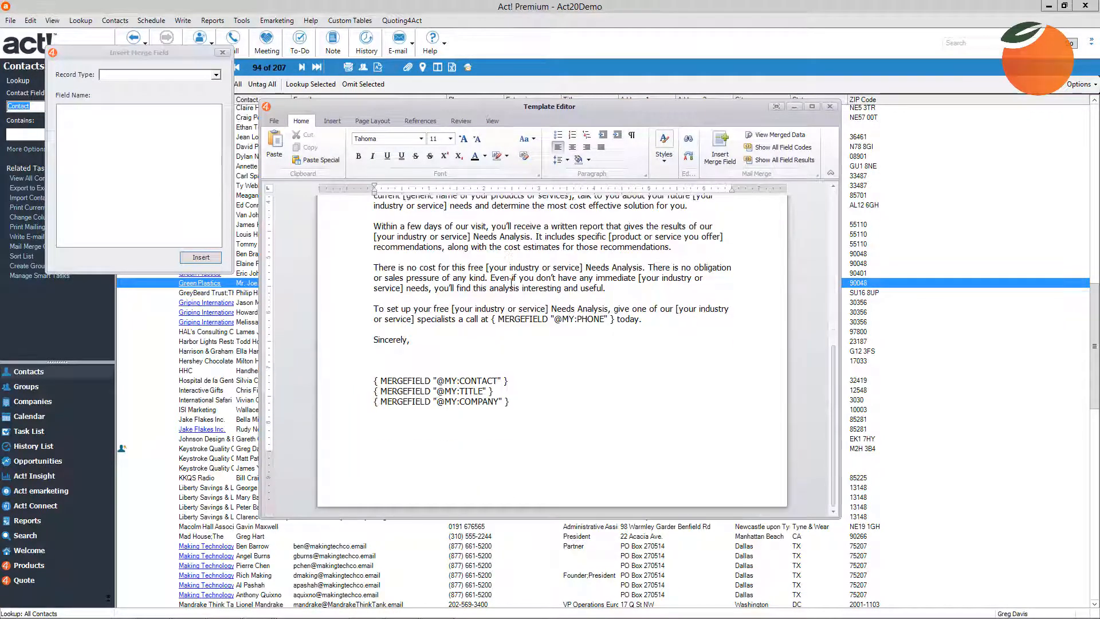
scroll(511, 283, "up", 12)
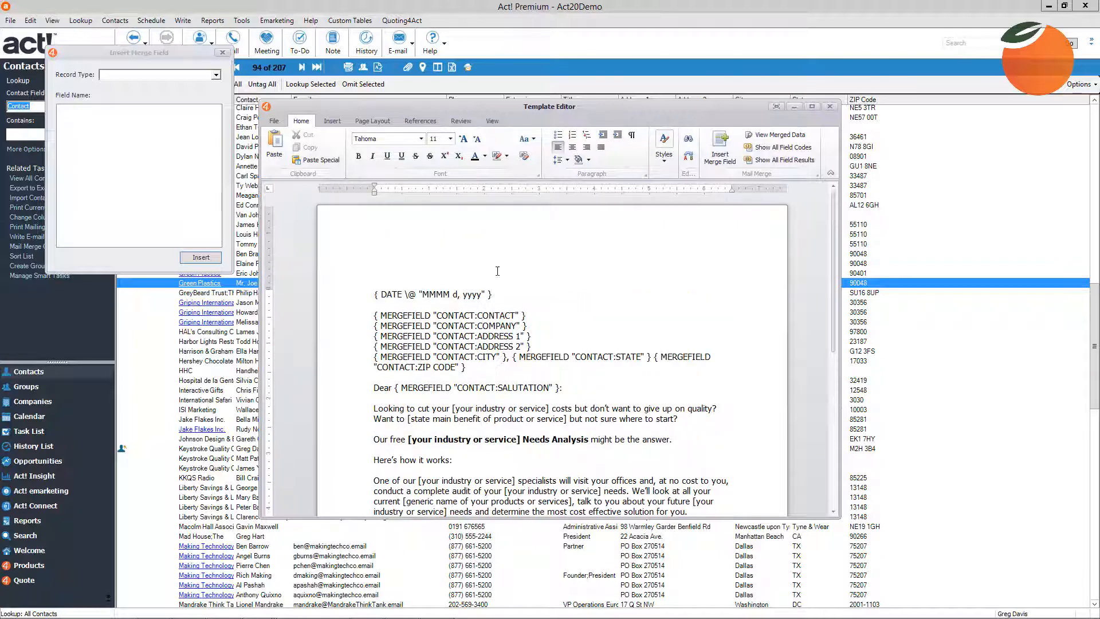
left_click_drag(434, 106, 424, 72)
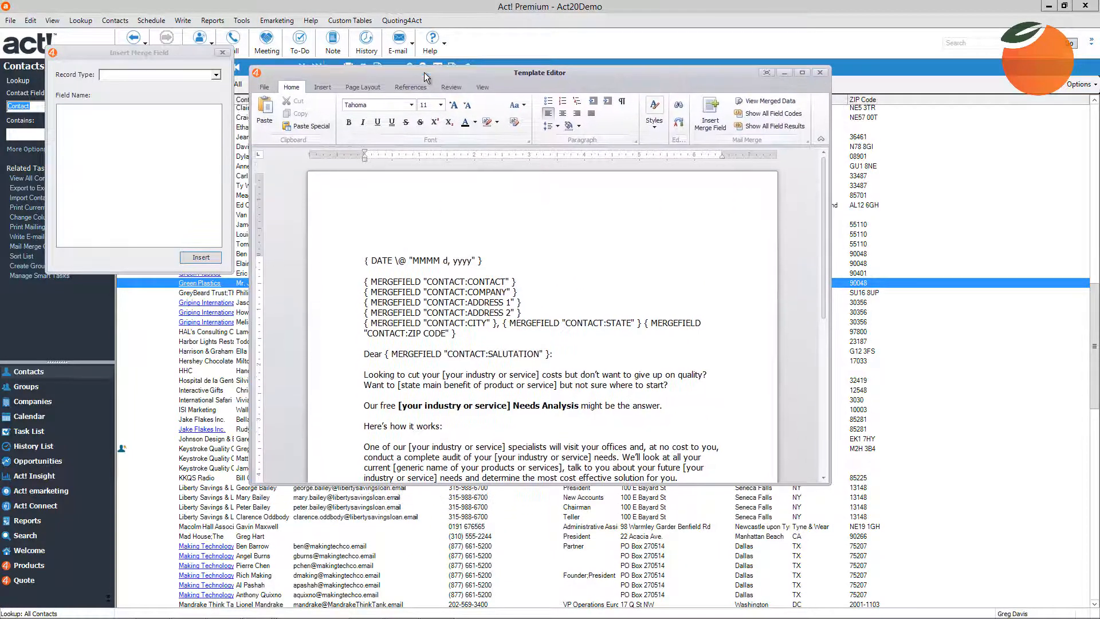
left_click(323, 89)
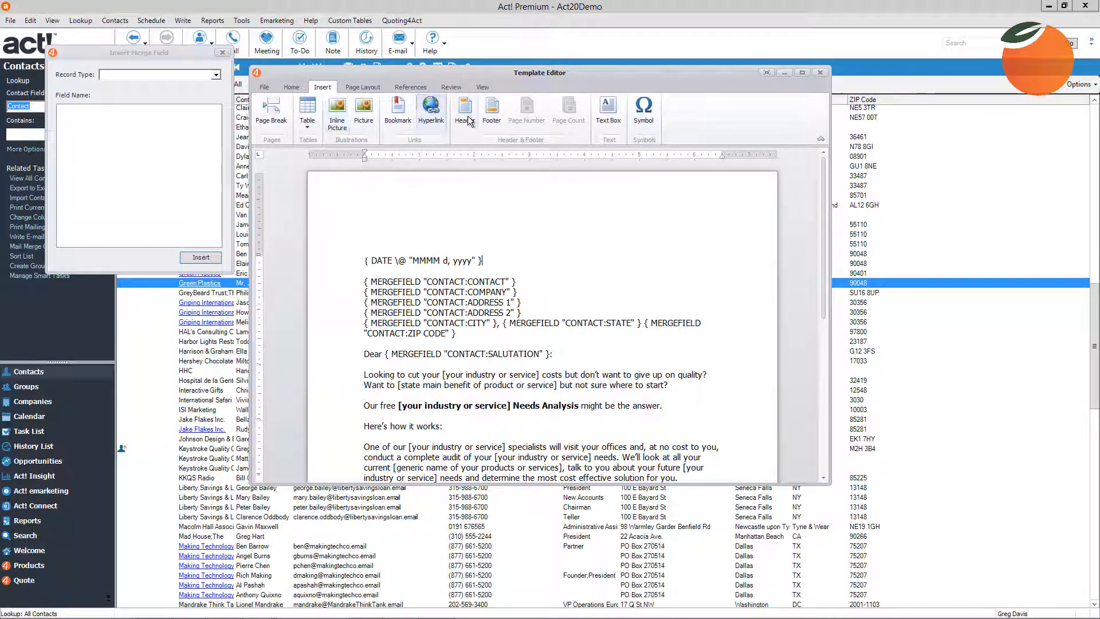
left_click(362, 87)
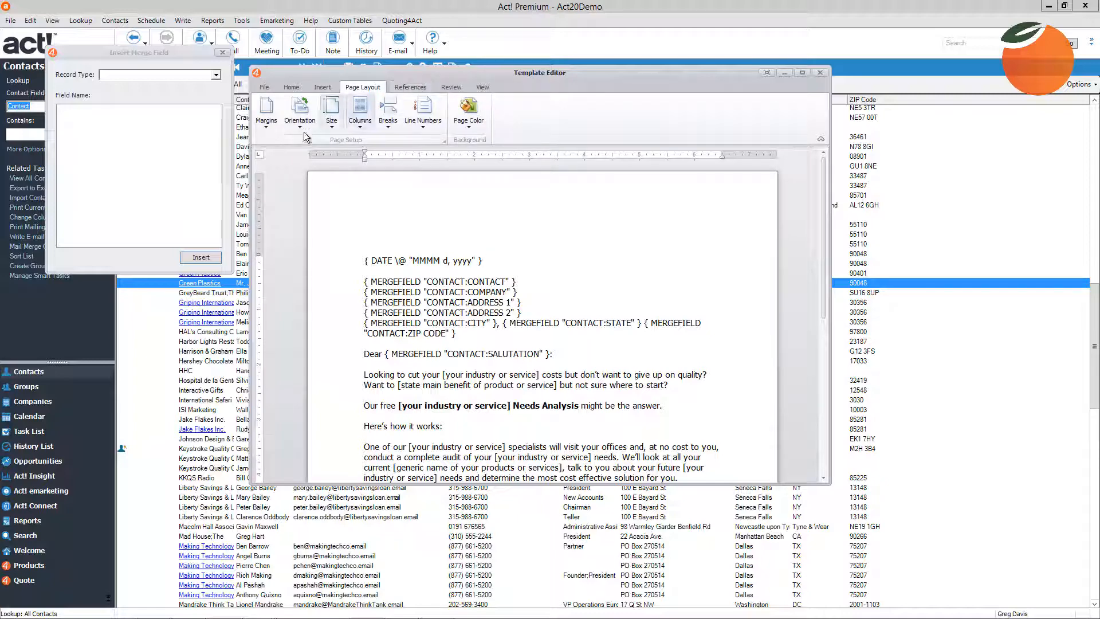
left_click(408, 85)
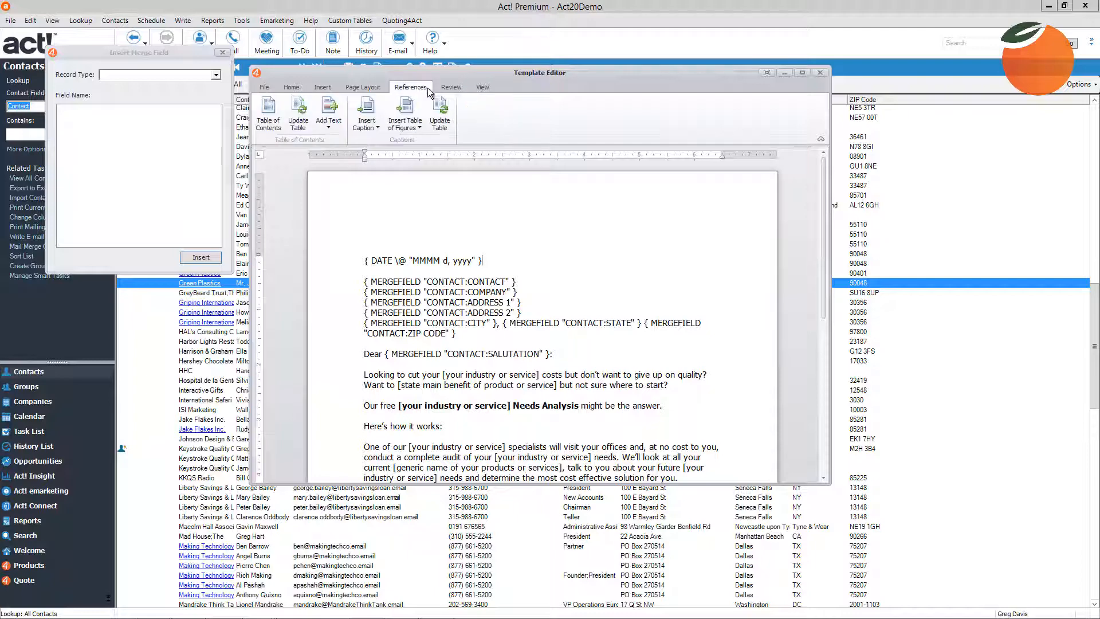
left_click(450, 87)
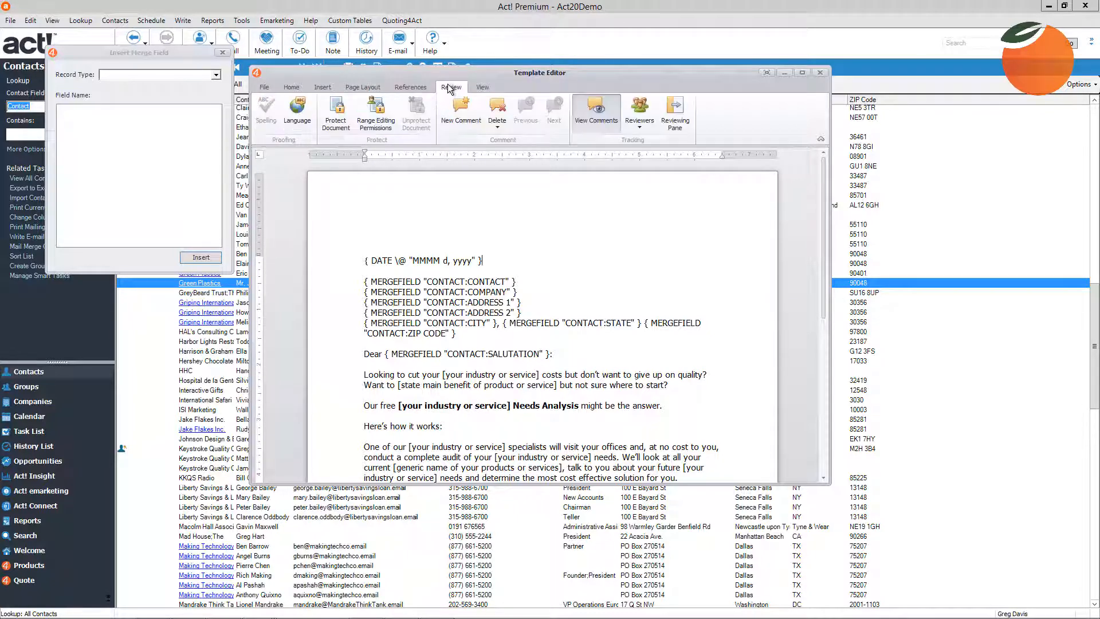
left_click(323, 87)
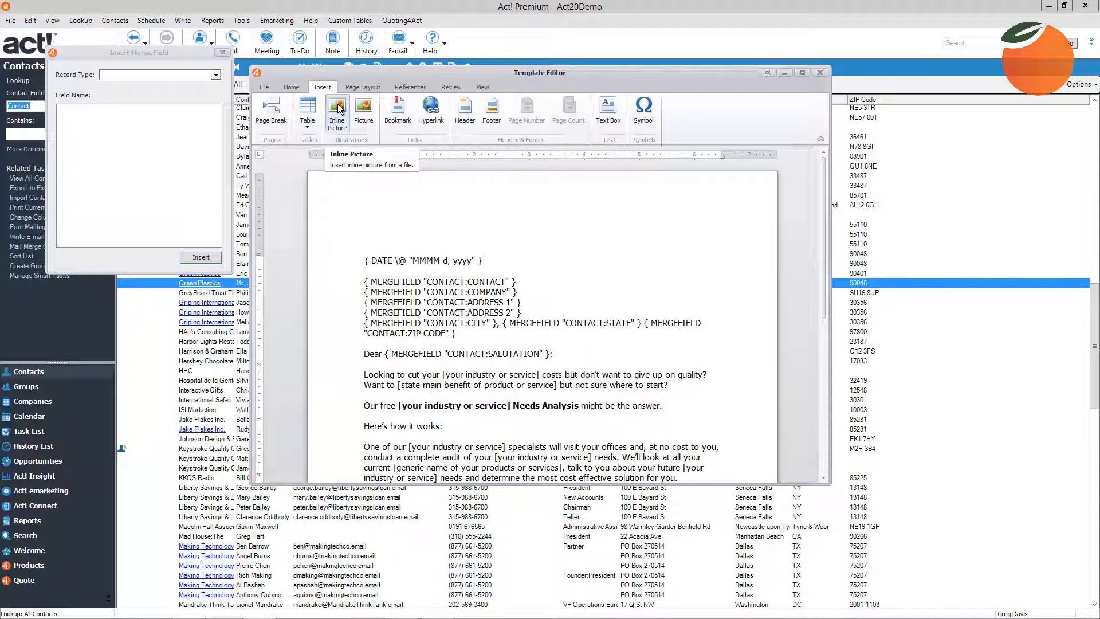
- Examine the date, contact, company and address 1 merge fields at the start of the letter
left_click(360, 264)
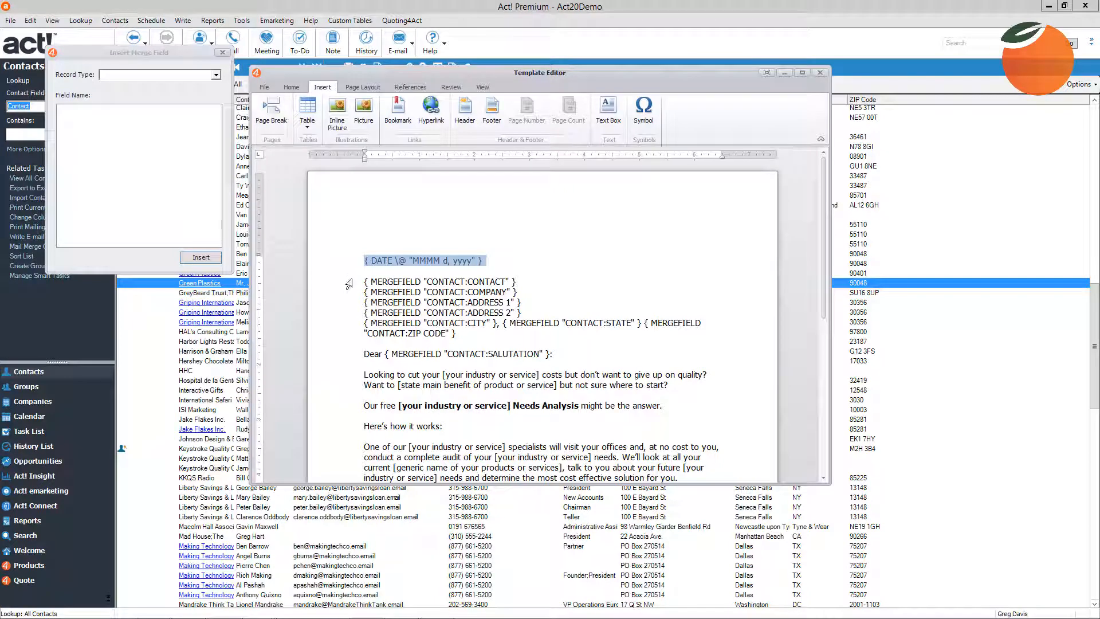
left_click(351, 281)
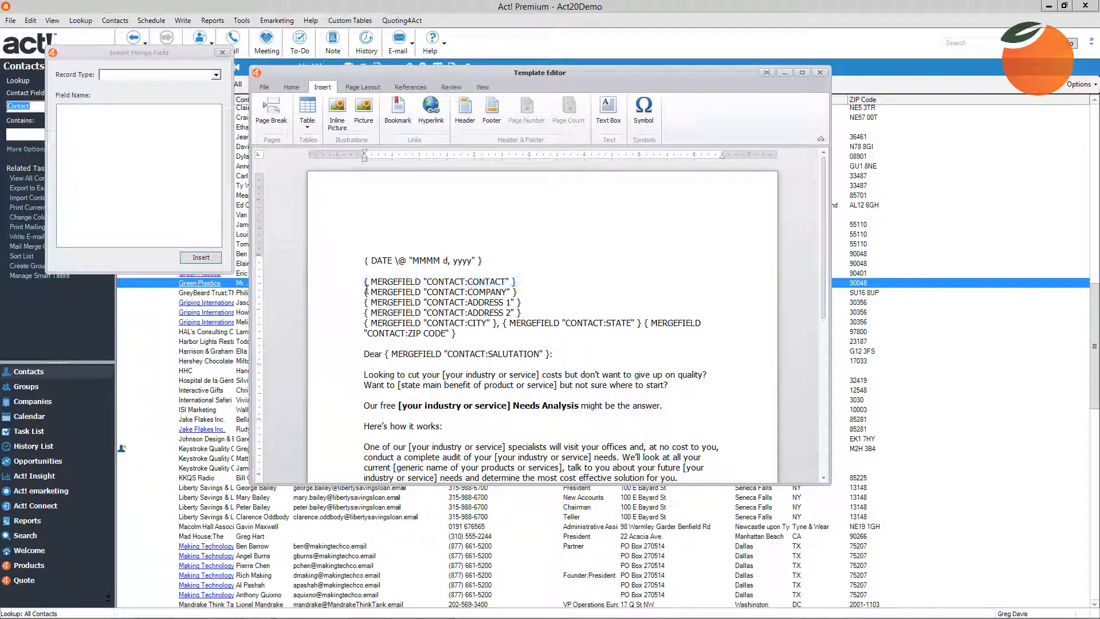
left_click(356, 293)
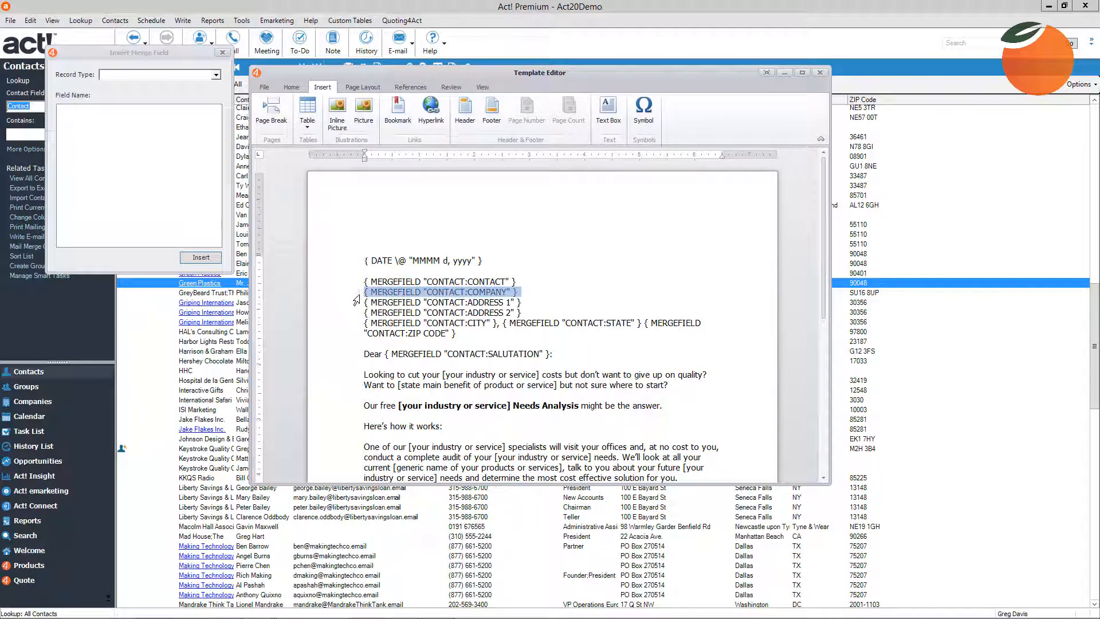
left_click(352, 304)
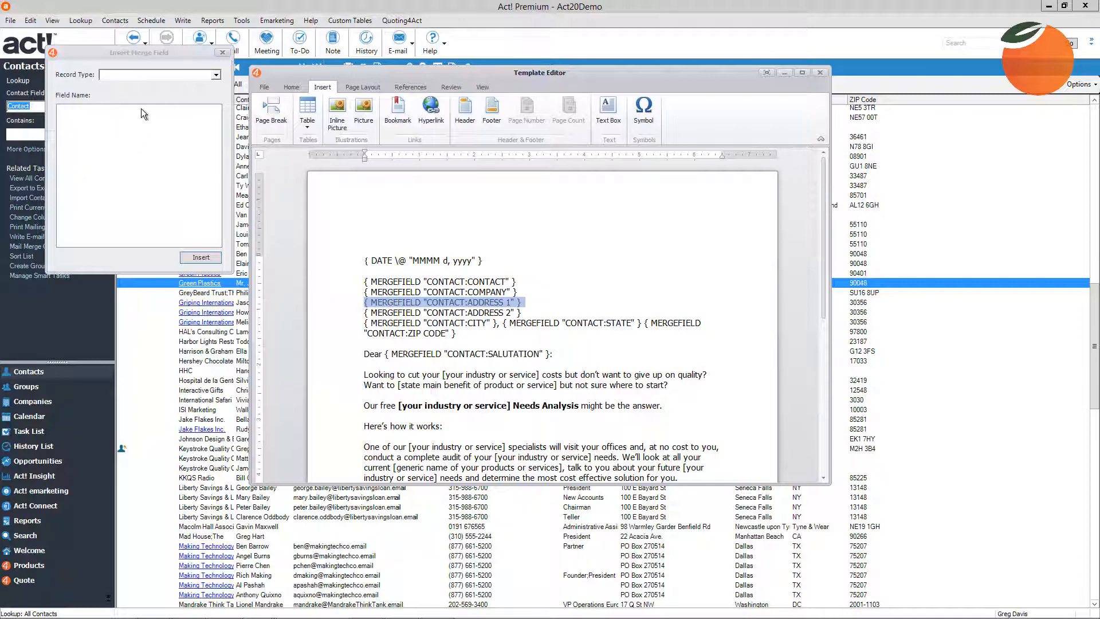
- Insert the Contact record's City merge field on the line below the salutation and delete it from the letter
left_click_drag(138, 57, 178, 119)
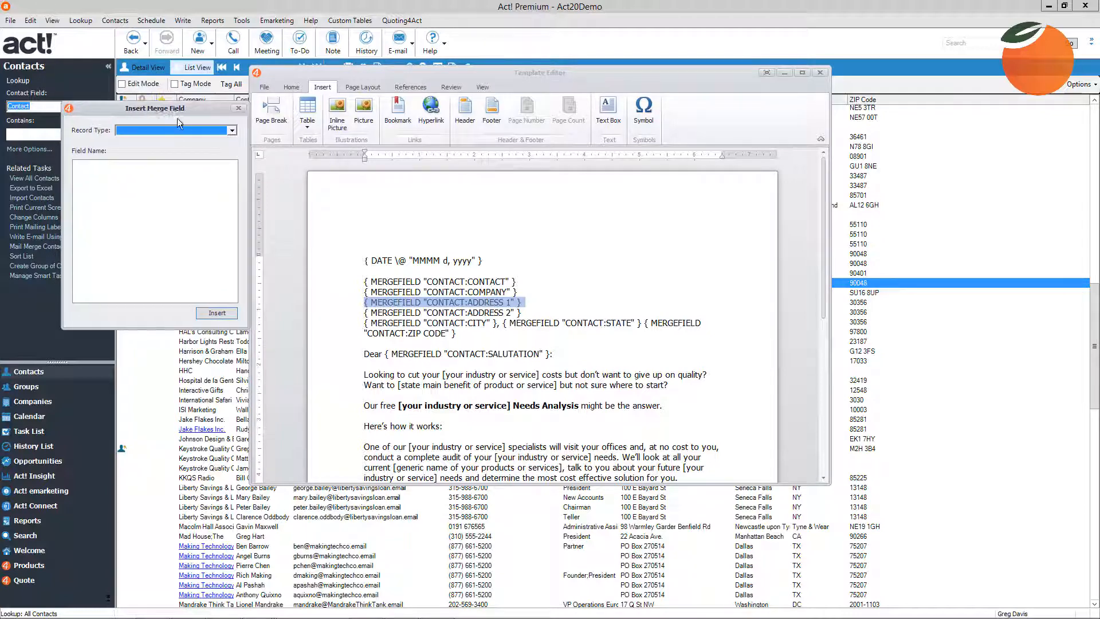
left_click(231, 132)
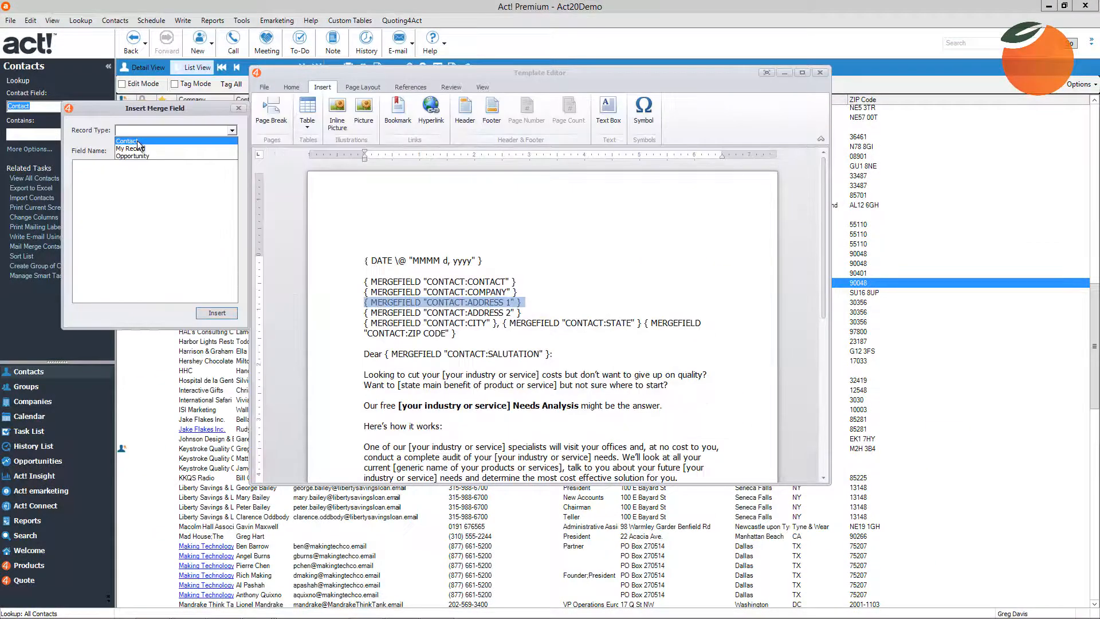
left_click(137, 141)
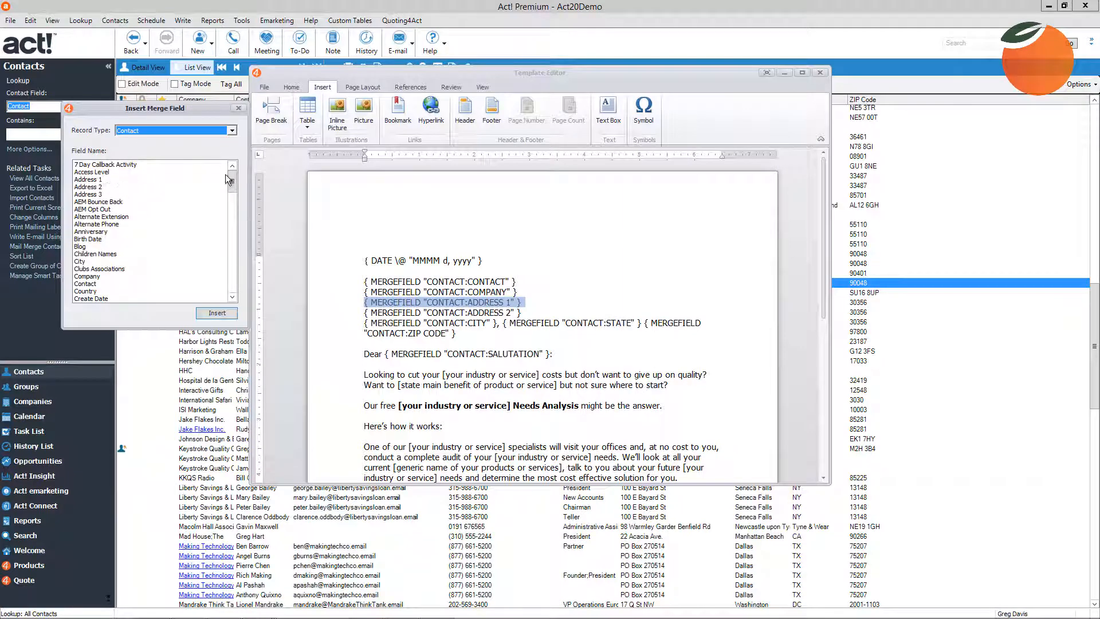
mouse_move(233, 183)
left_mouse_down()
mouse_move(233, 290)
mouse_move(232, 164)
left_mouse_up()
left_click(365, 365)
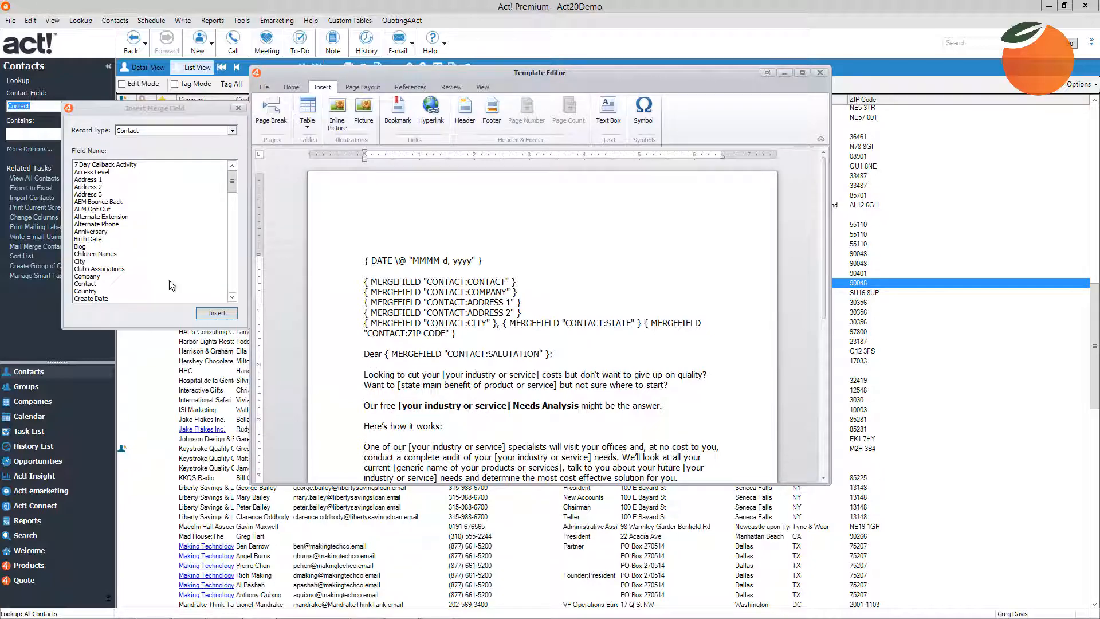
double_click(82, 261)
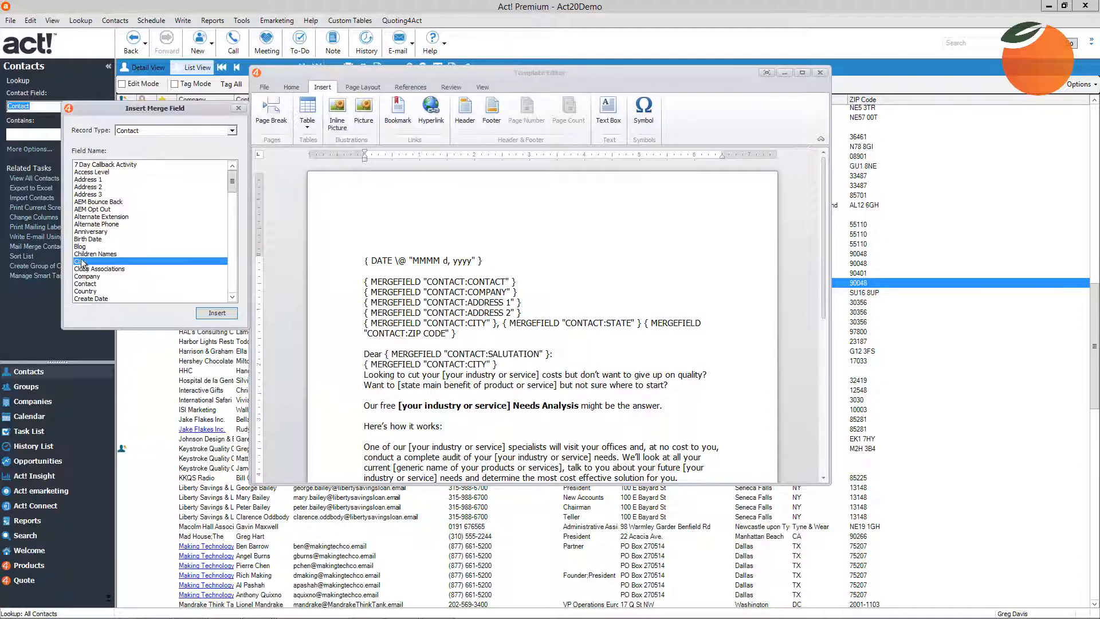
left_click(440, 364)
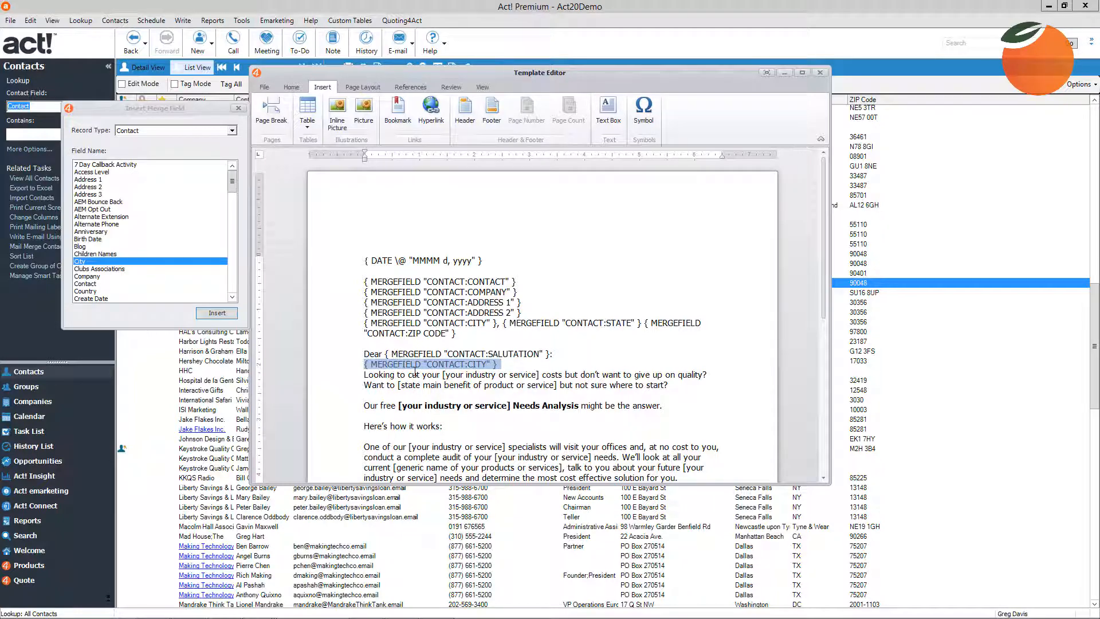
key("Delete")
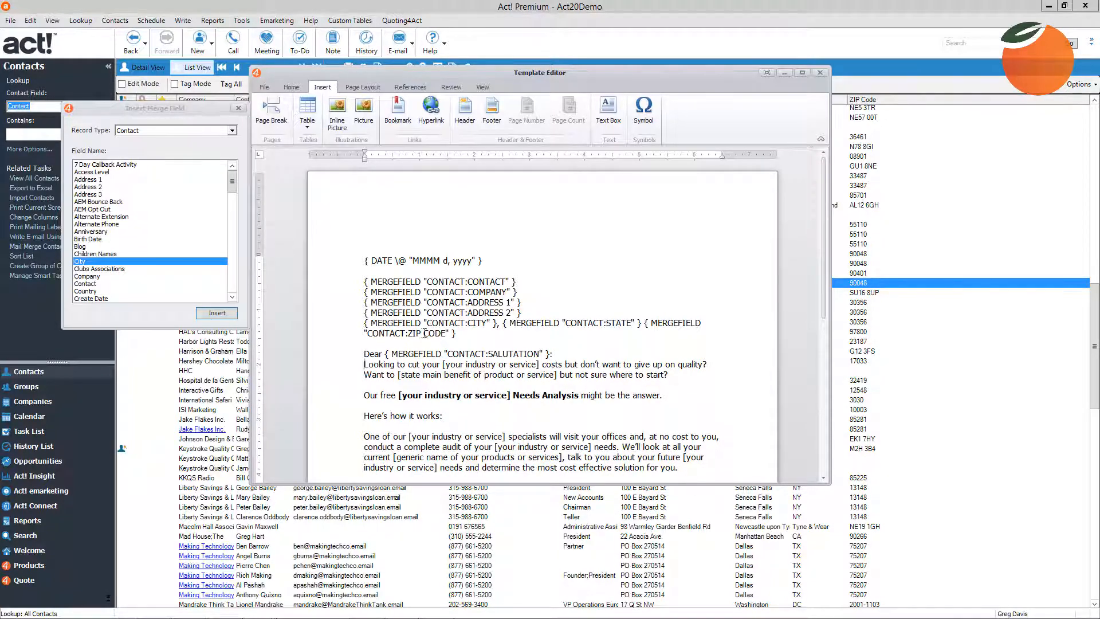
- Review the sender's merge fields at the letter's closing and the contact address and city fields at its start
scroll(425, 332, "down", 3)
scroll(425, 331, "down", 7)
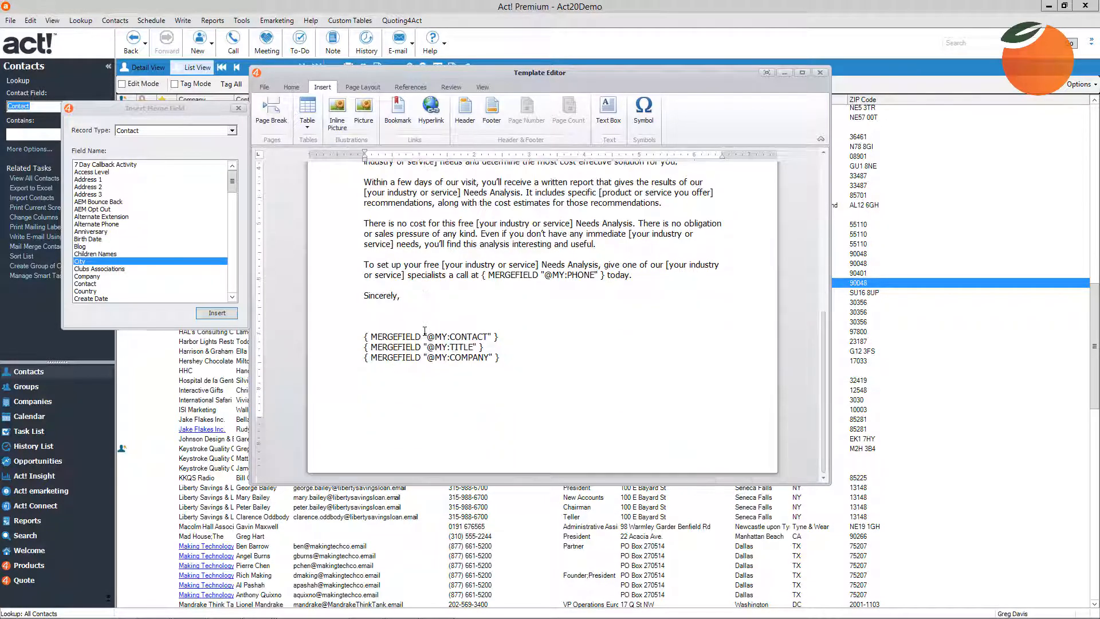
scroll(424, 331, "up", 5)
scroll(425, 330, "up", 5)
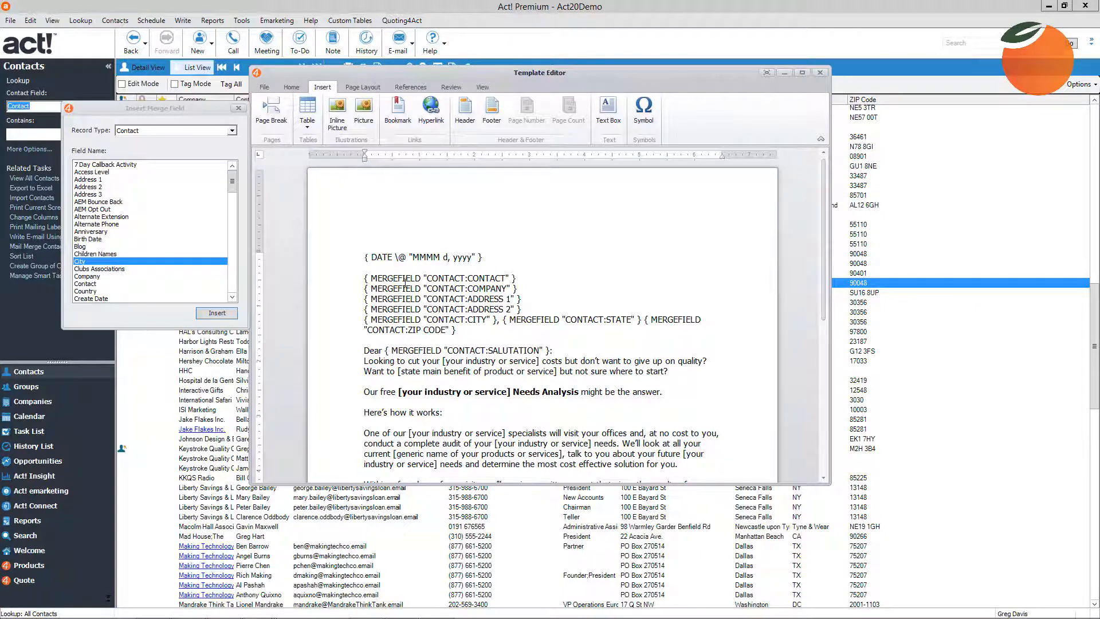
left_click(478, 273)
left_click(485, 298)
left_click_drag(443, 320, 486, 320)
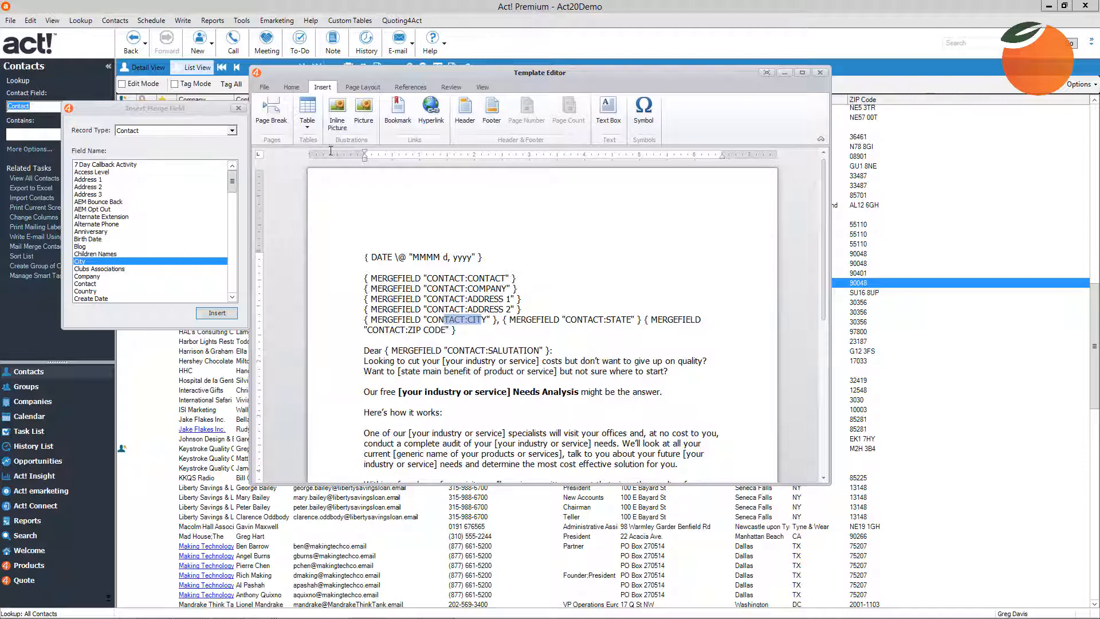
- Save the letter template and close both the Insert Merge Field window and the template editor
left_click(239, 108)
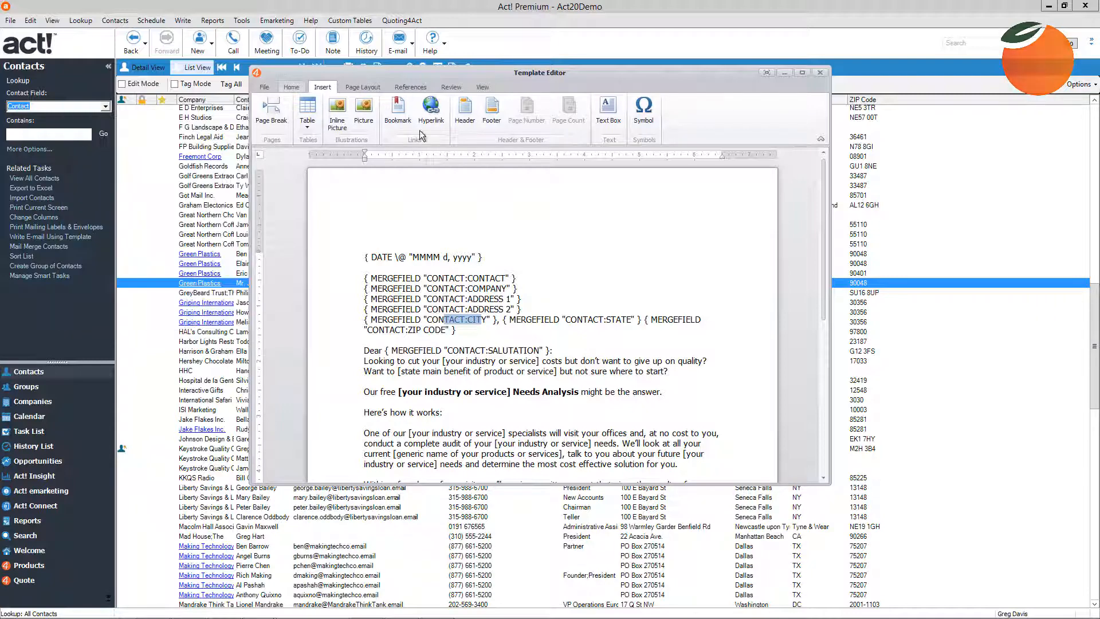
left_click(435, 206)
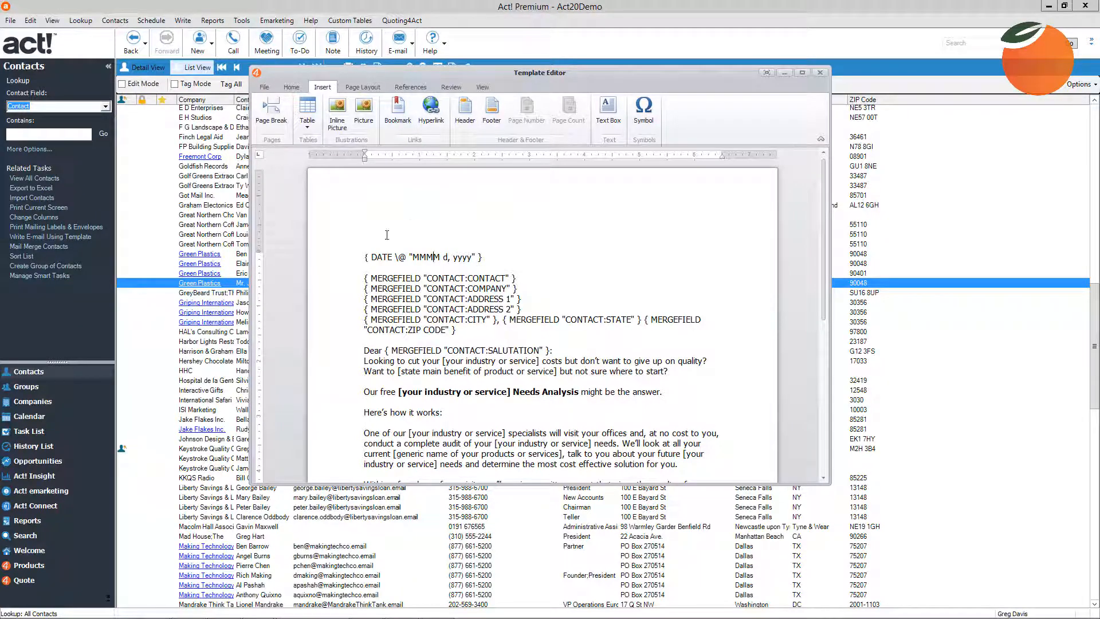
left_click(369, 241)
left_click(266, 89)
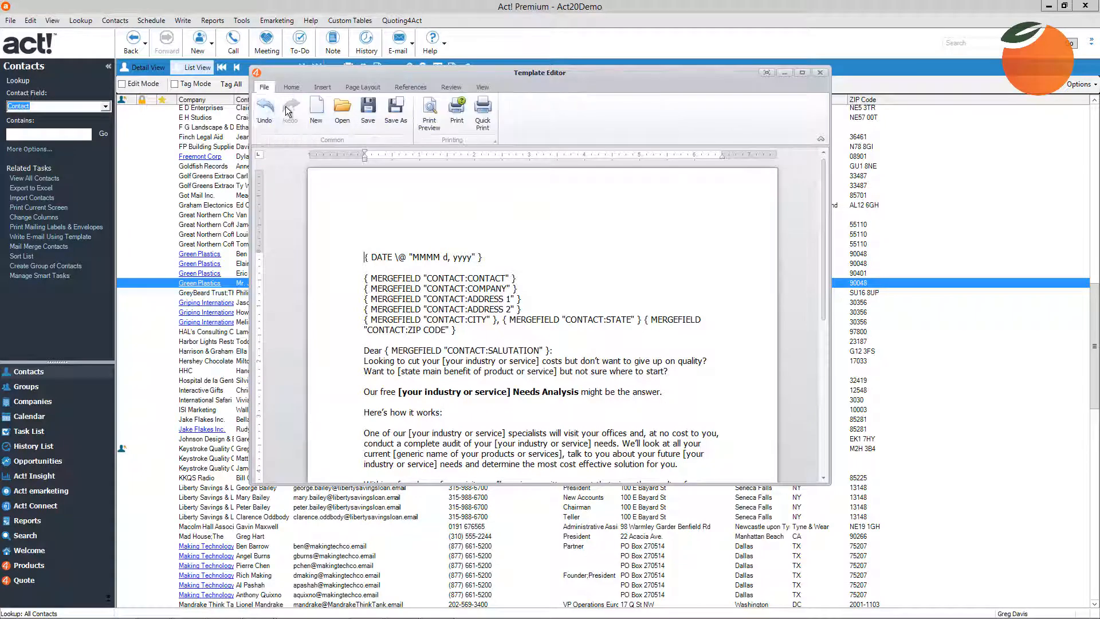
left_click(376, 104)
left_click(820, 74)
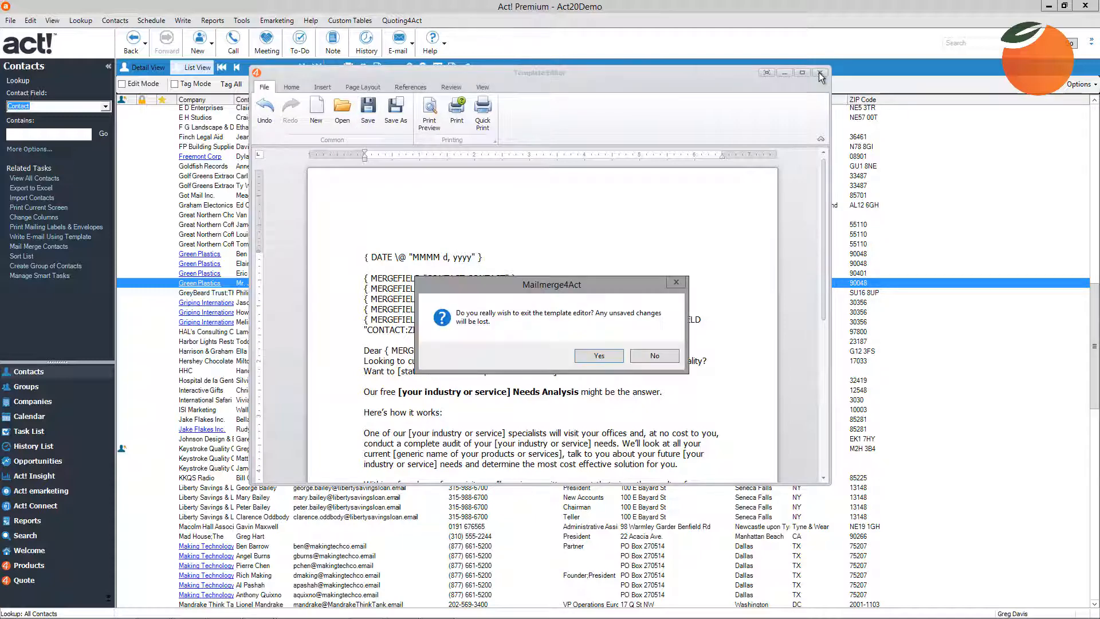
left_click(593, 355)
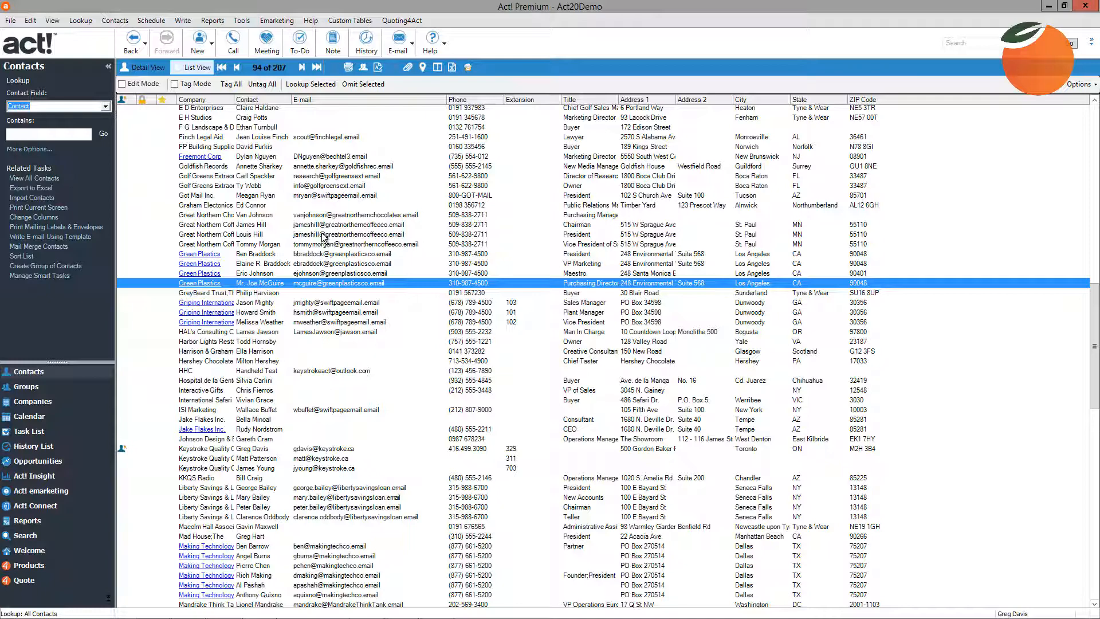
- Switch from the contact list to the groups and display the members of the Arizona group
key("Page_Down")
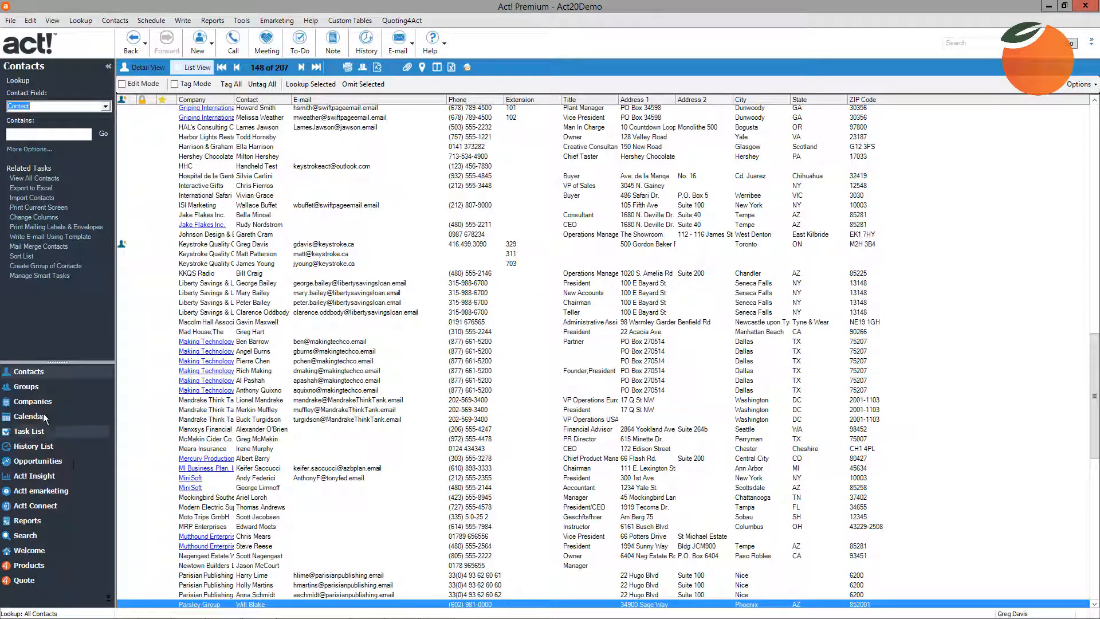
left_click(36, 389)
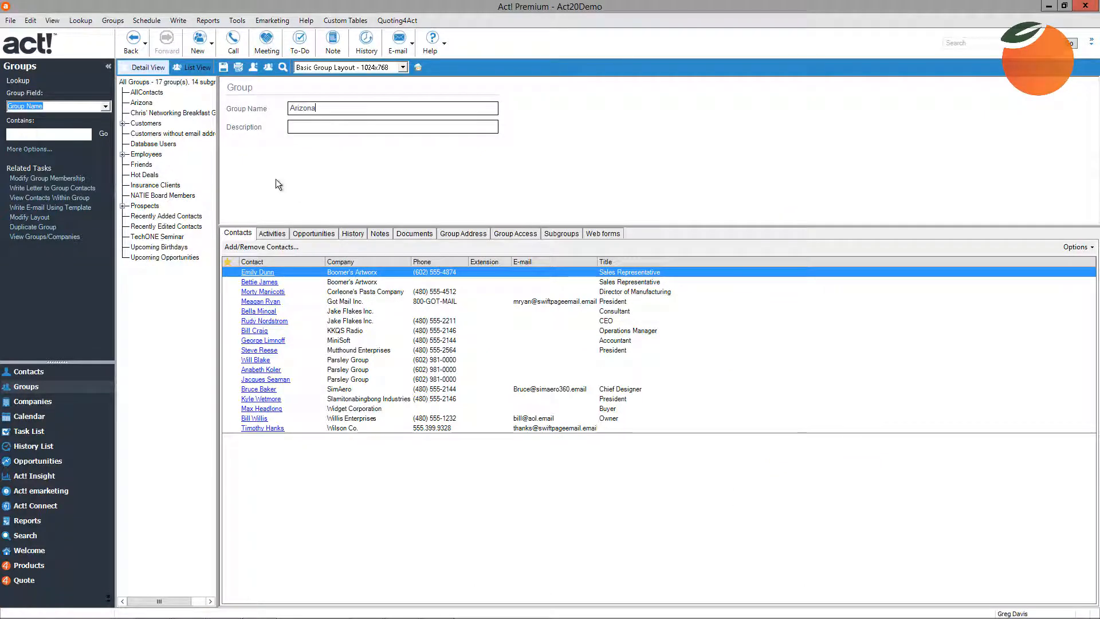
left_click(140, 133)
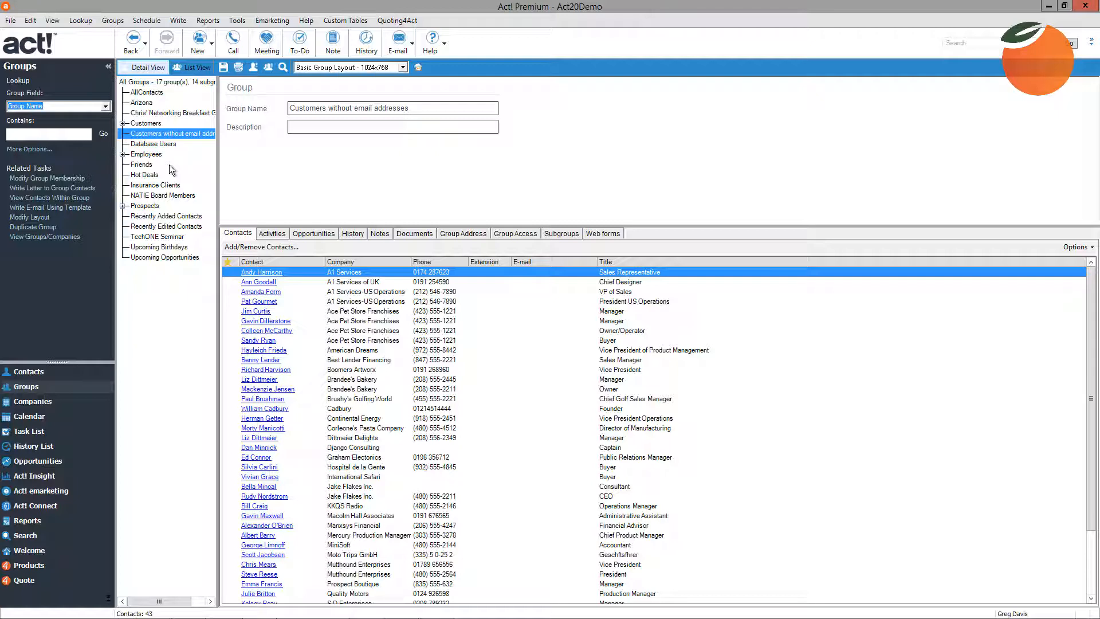
left_click(150, 105)
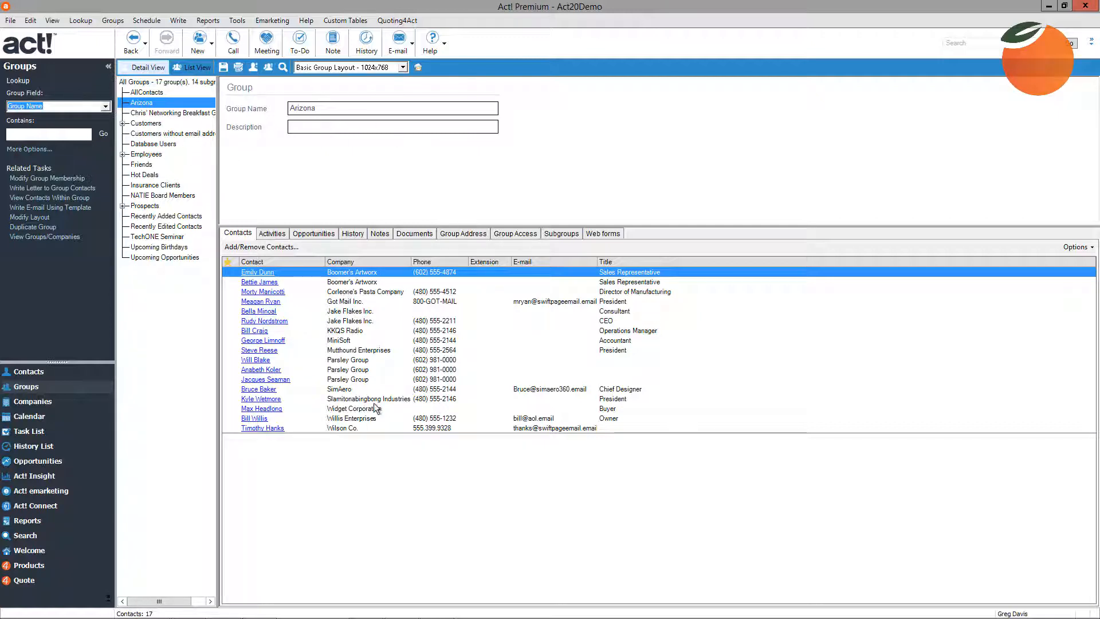
- Create a contact lookup from the members of the Arizona group
left_click(542, 431)
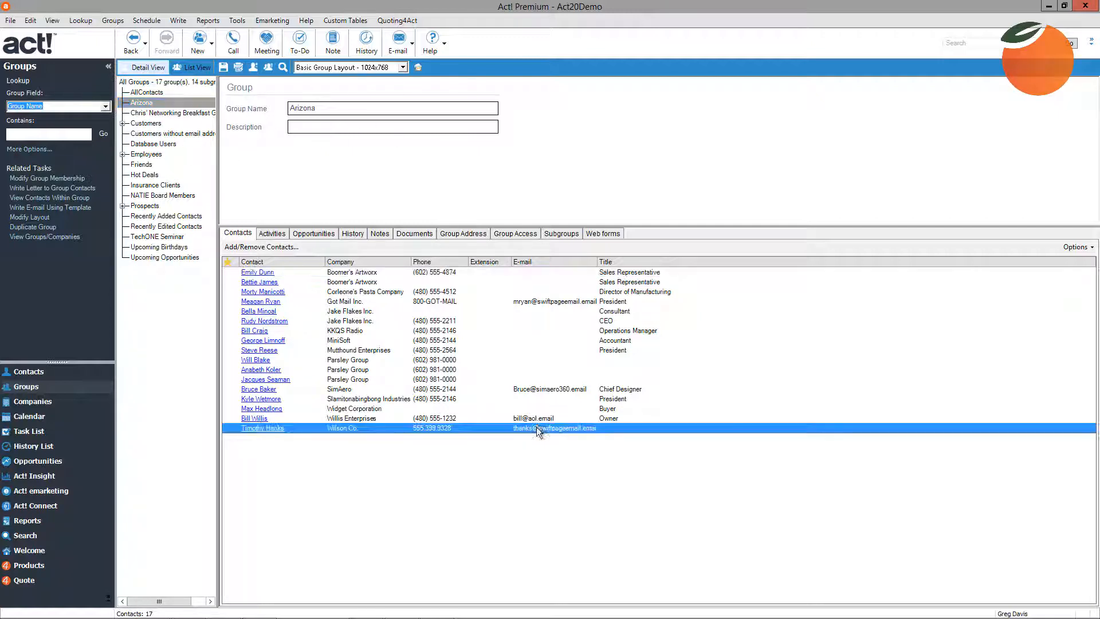
left_click(537, 420)
left_click_drag(529, 405, 520, 393)
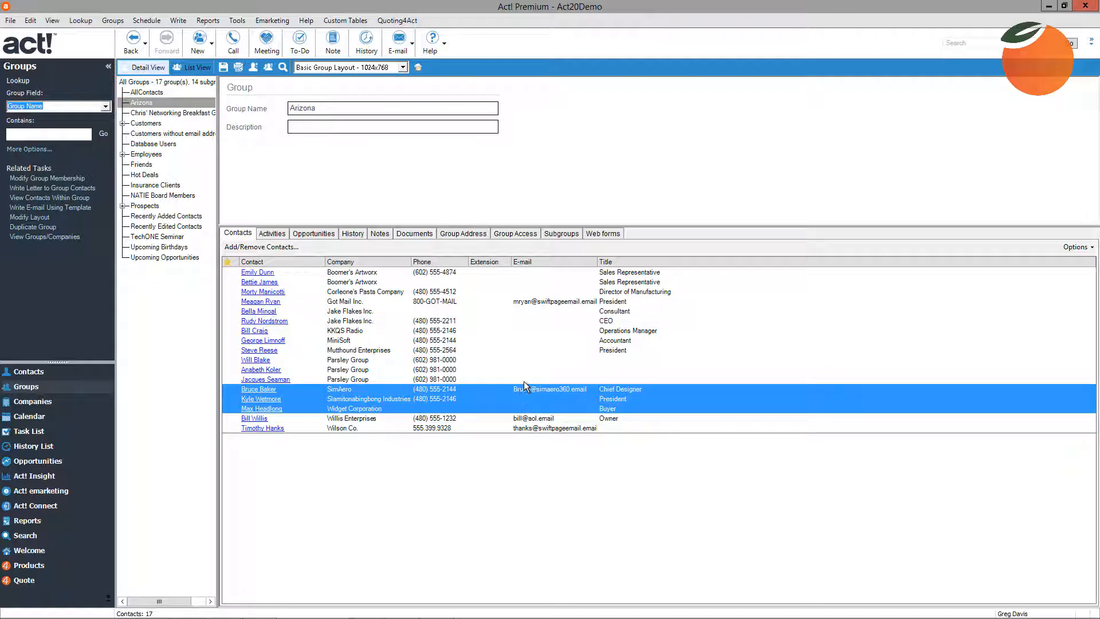
left_click(523, 381)
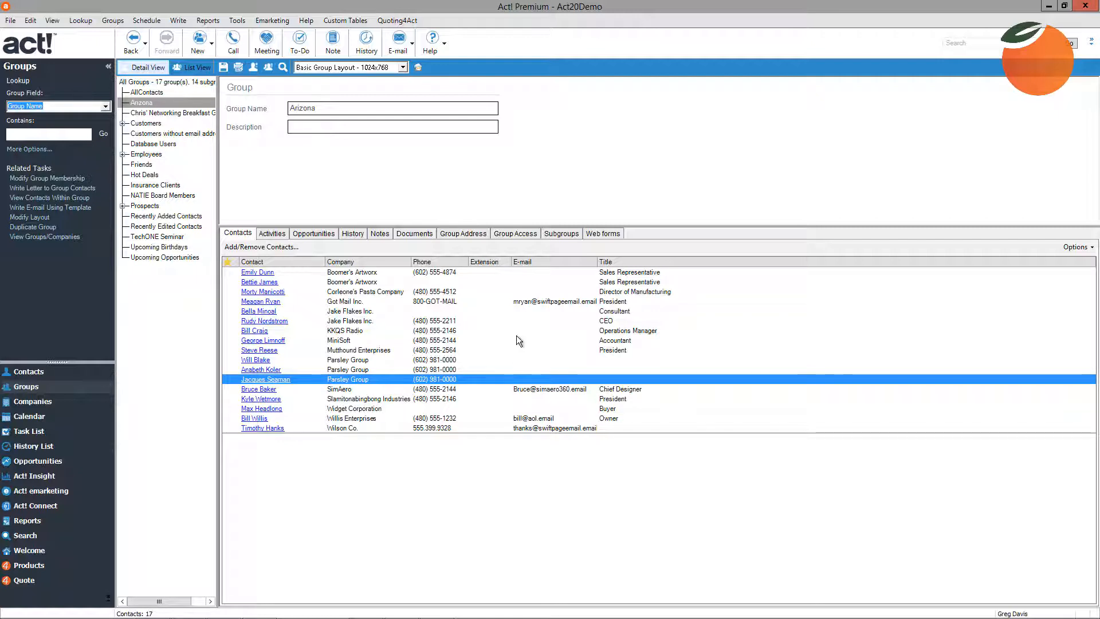
left_click(529, 311)
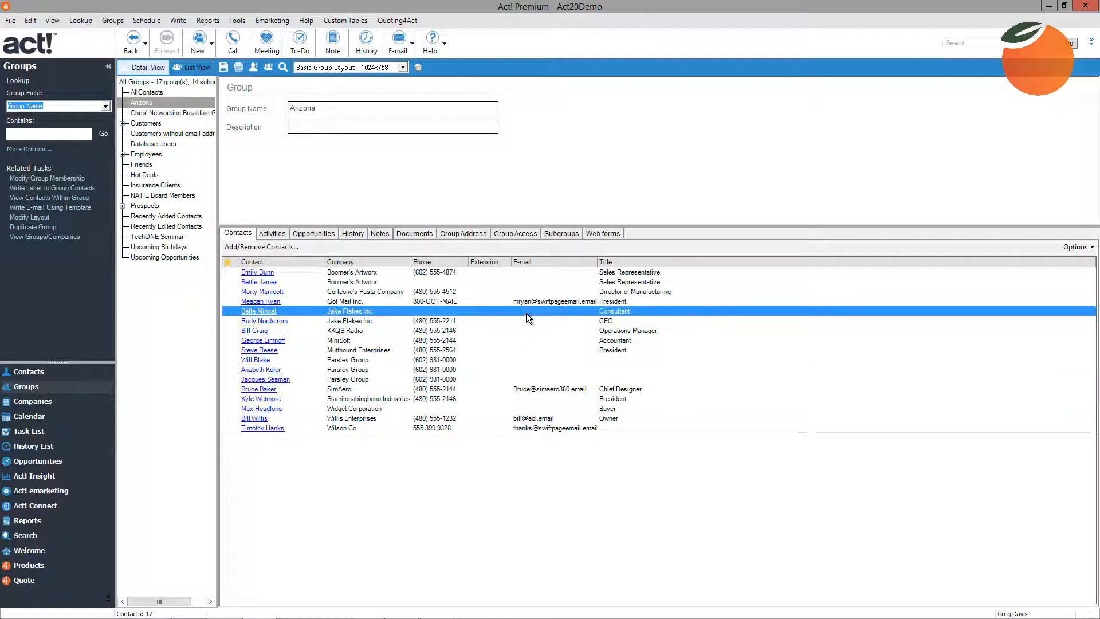
right_click(501, 465)
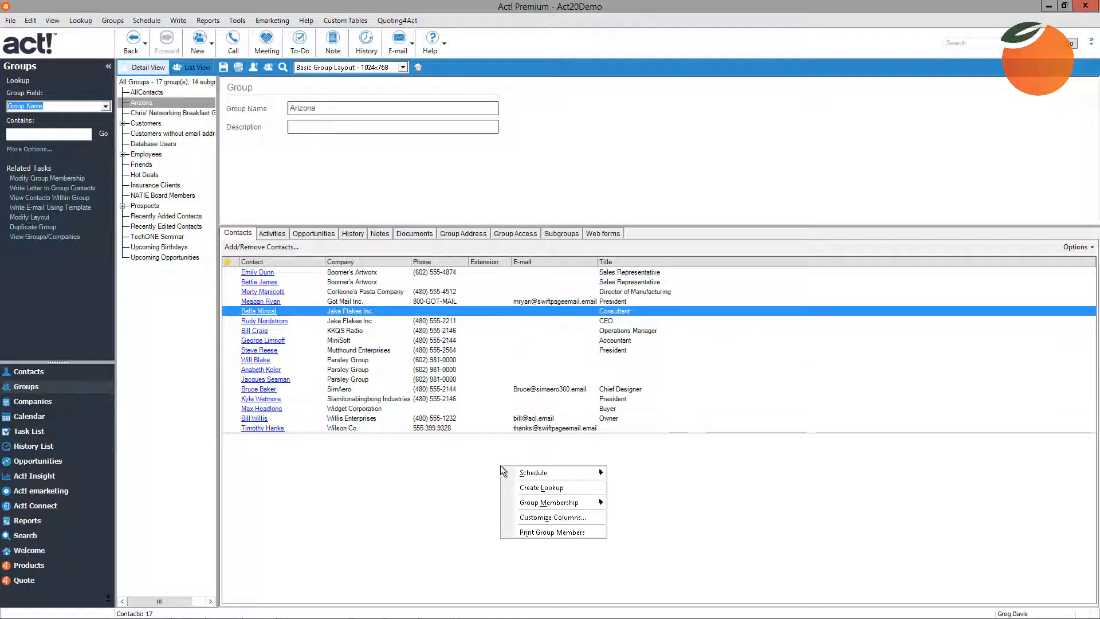
left_click(540, 487)
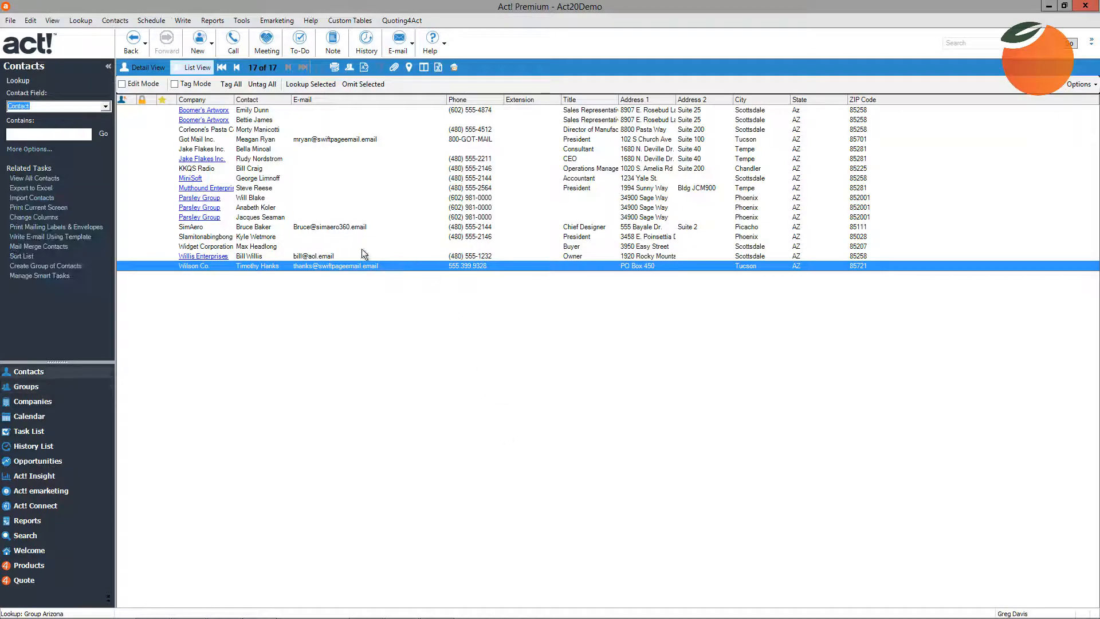
- Narrow the lookup to the contacts with e-mail addresses at Got Mail Inc., SimAero, Willis Enterprises and Wilson Co
left_click(319, 139)
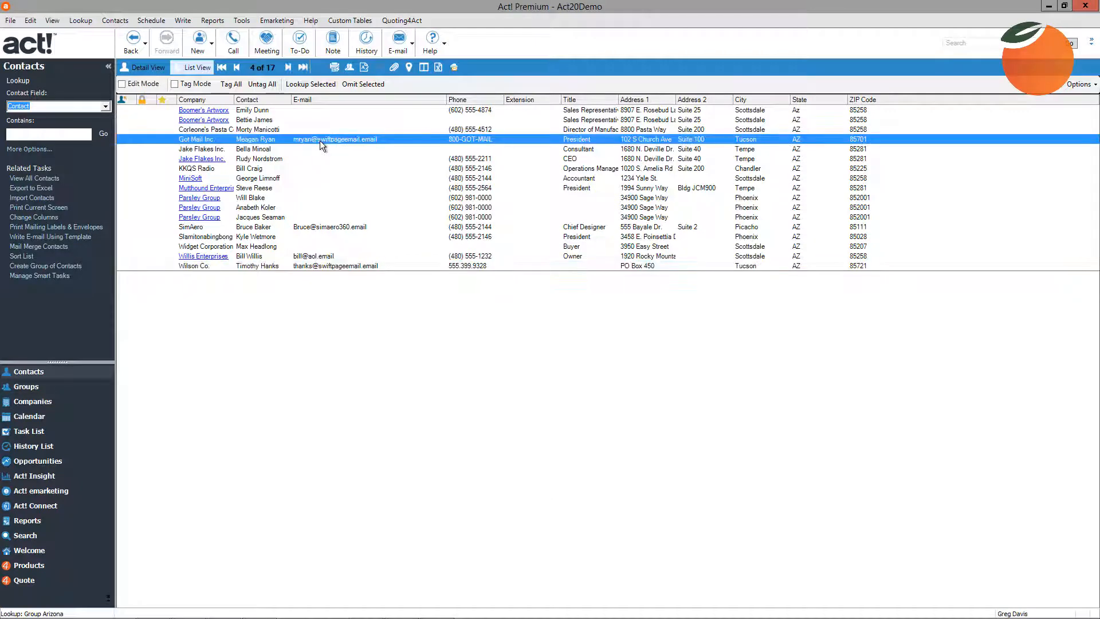
left_click(313, 228, "ctrl")
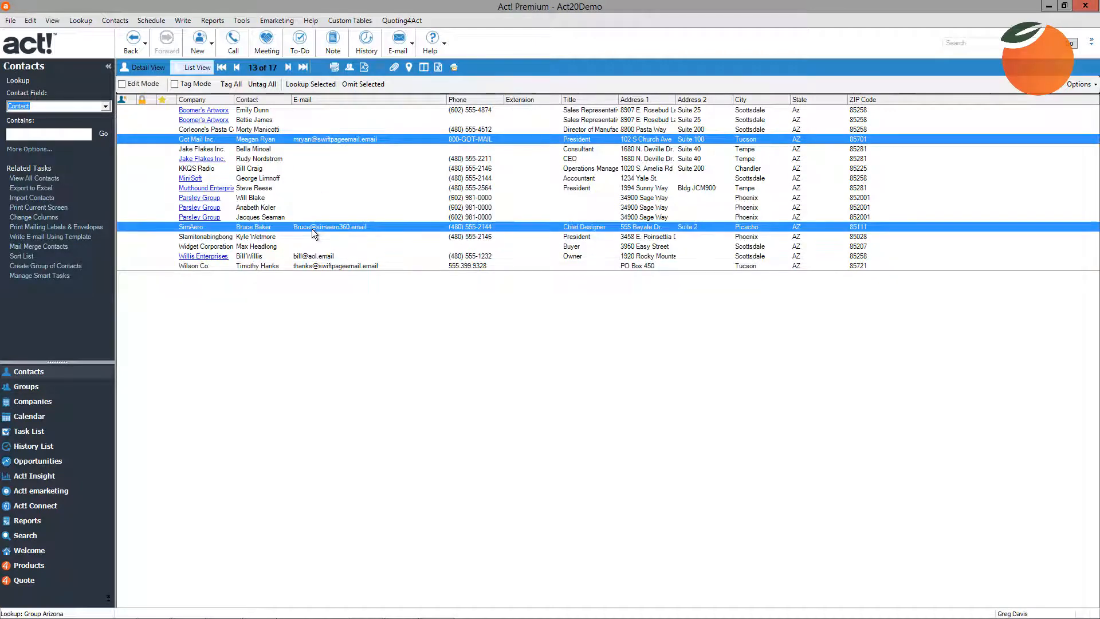
left_click(321, 257, "ctrl")
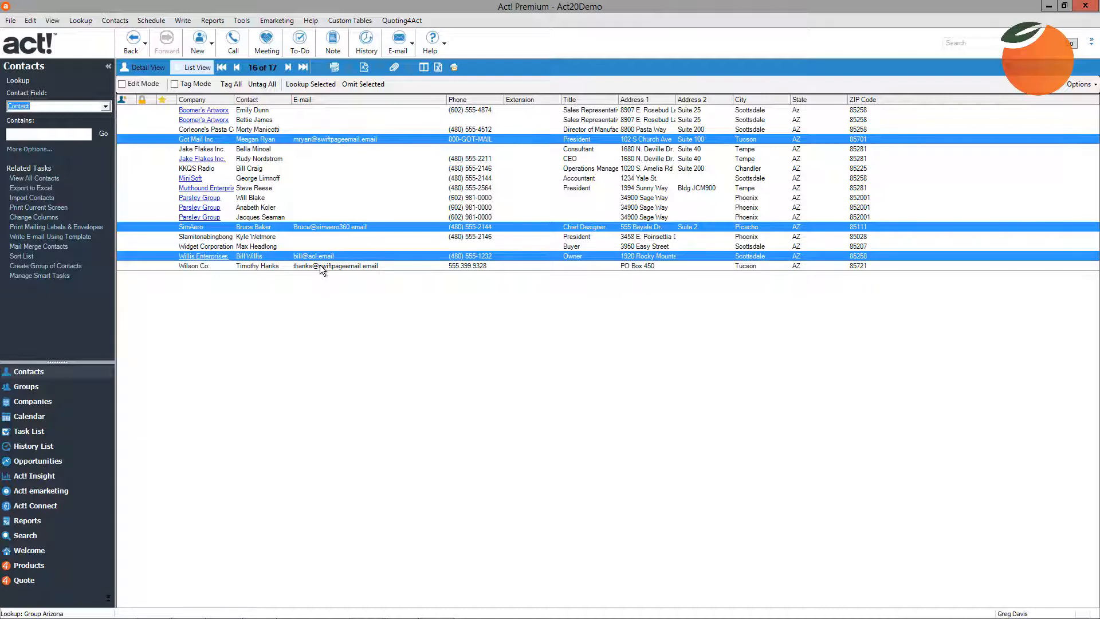
left_click(320, 265, "ctrl")
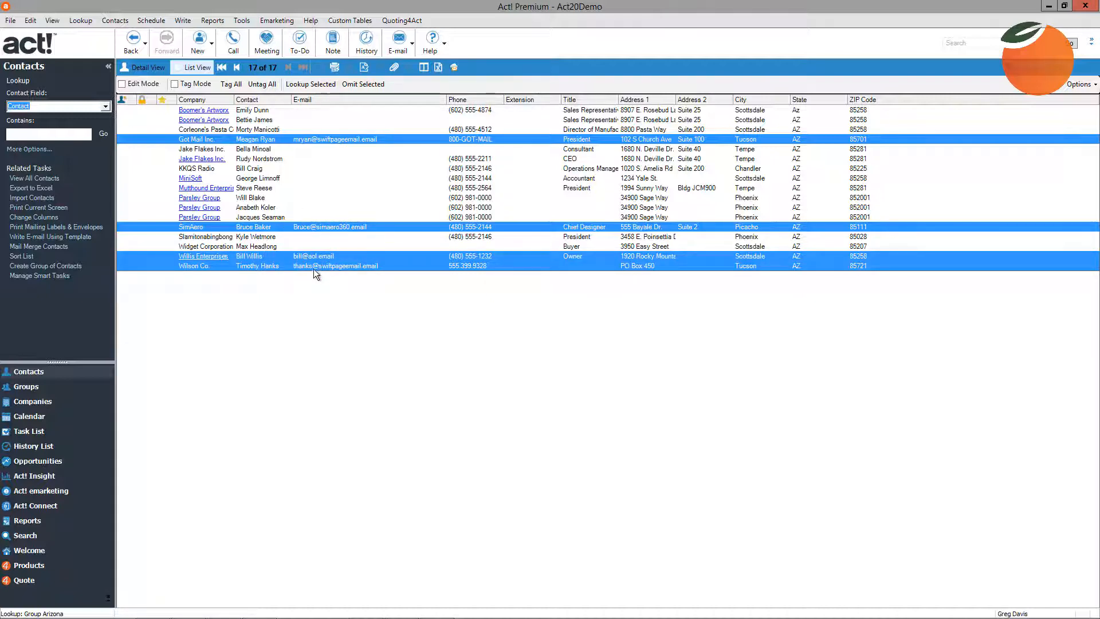
right_click(307, 265)
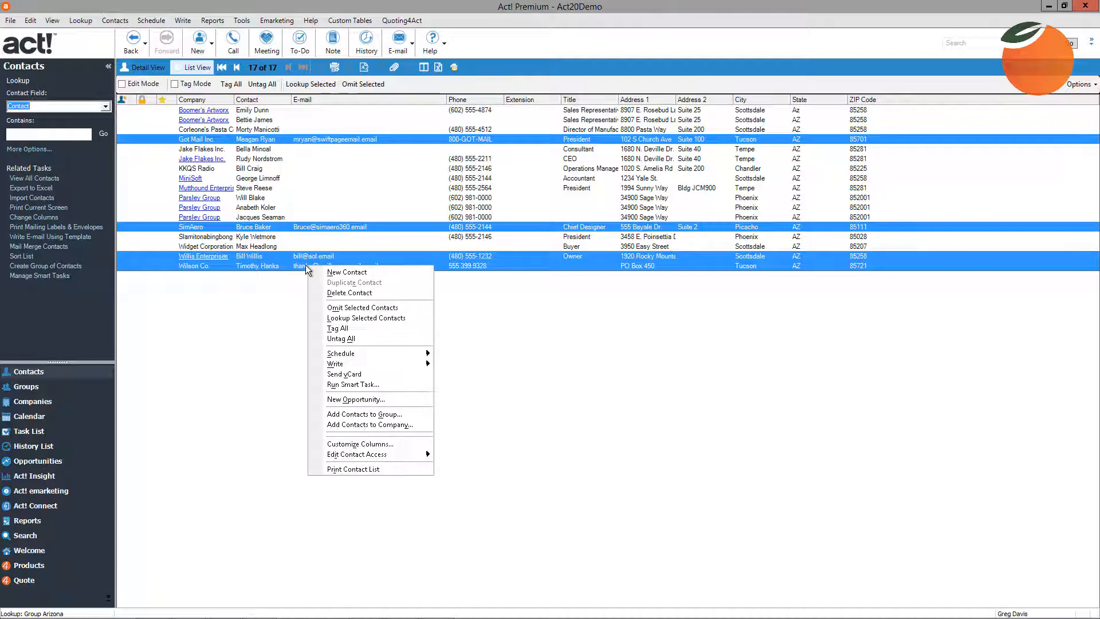
left_click(356, 318)
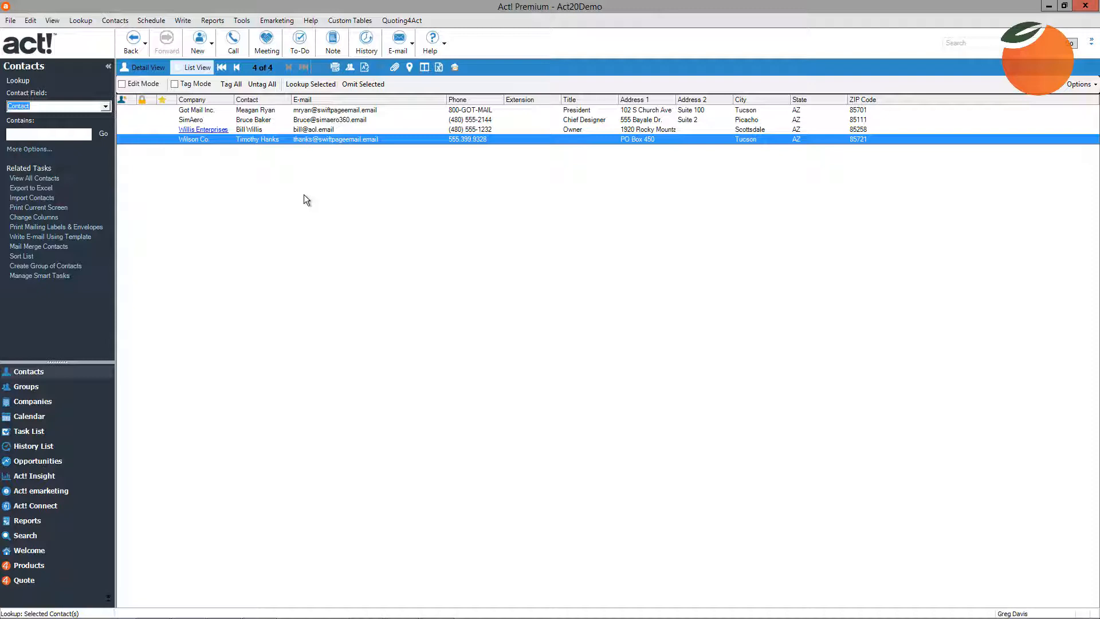
- Start a Mailmerge4Act merge to e-mail using the ActWorkshop2018.a4tpl template
left_click(182, 20)
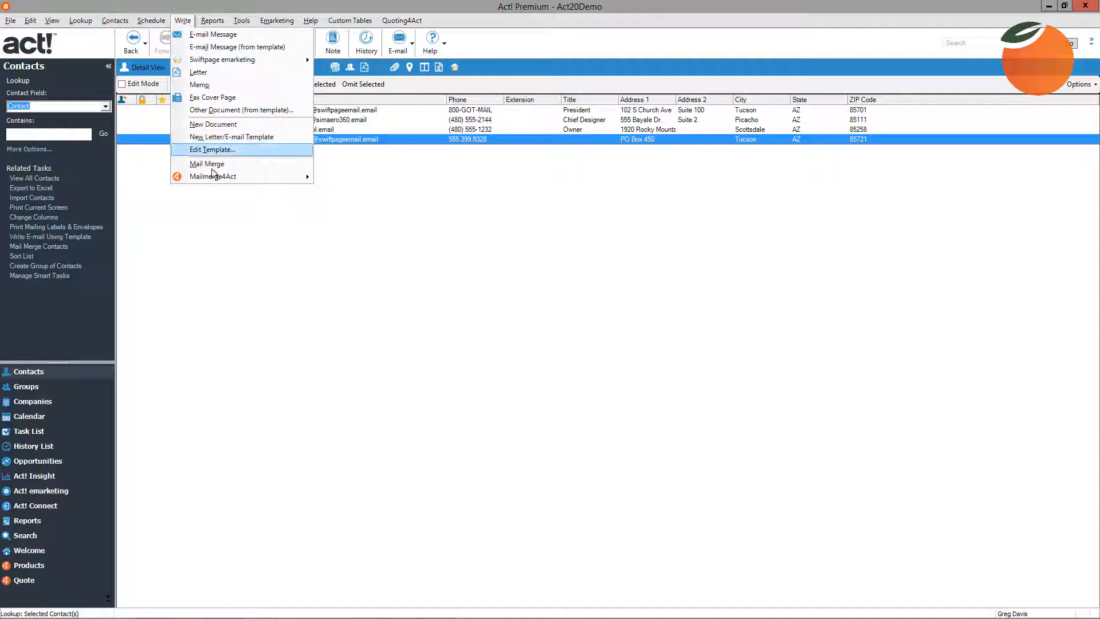
mouse_move(213, 178)
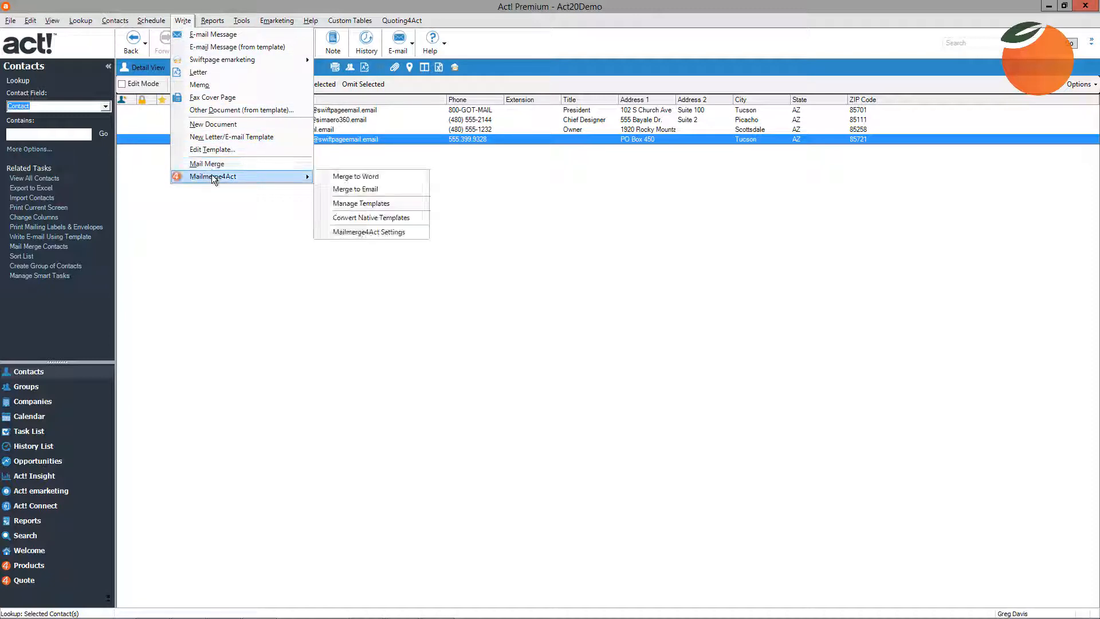
left_click(359, 188)
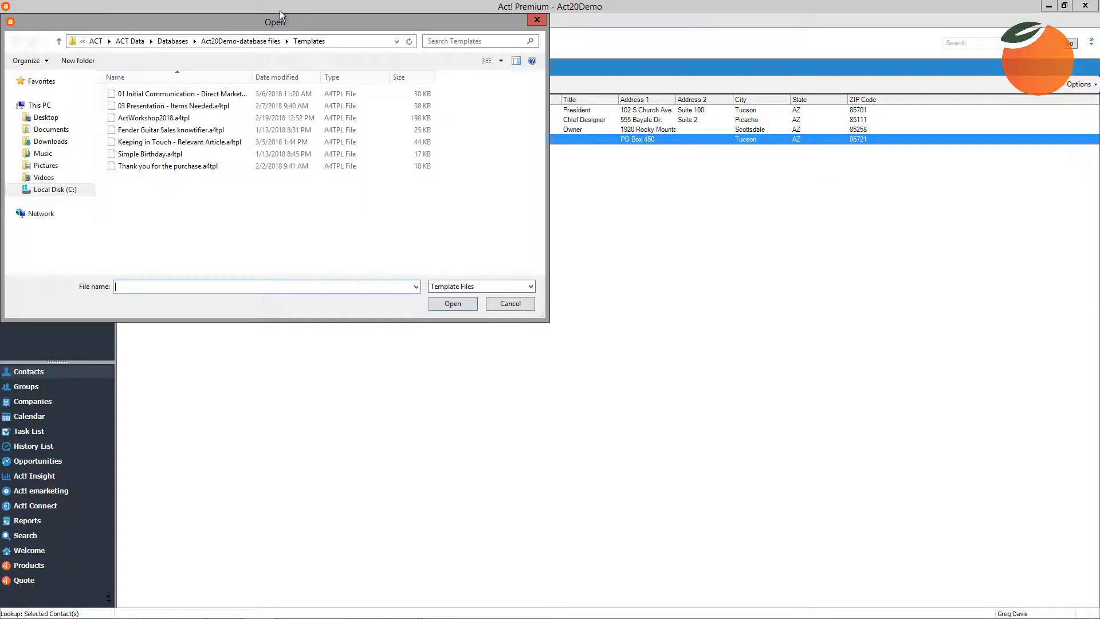
left_click_drag(281, 24, 415, 108)
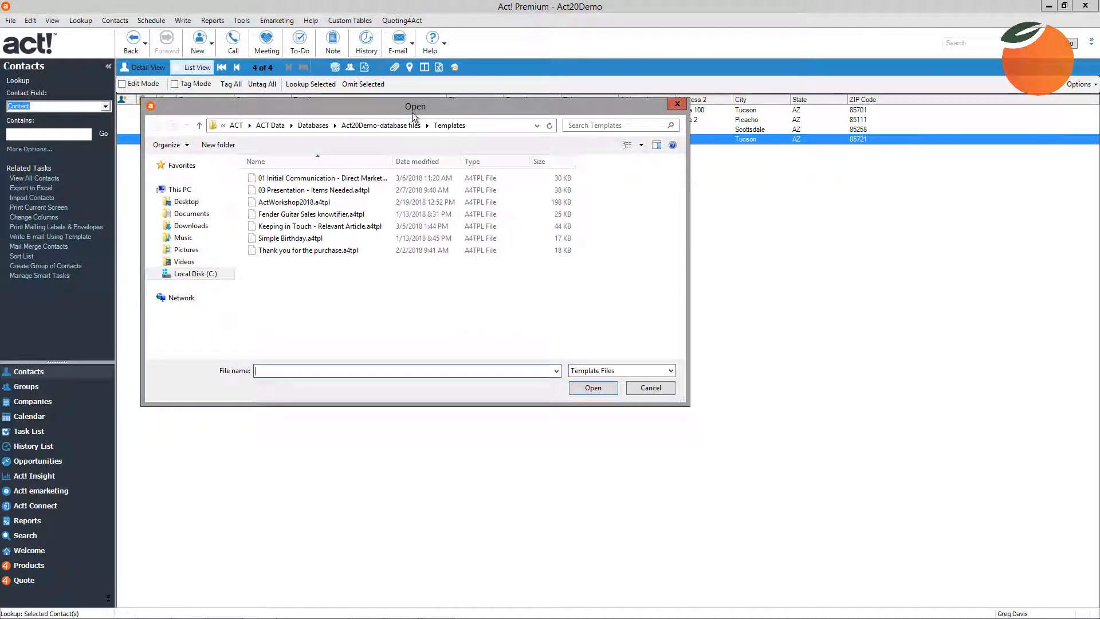
left_click(283, 203)
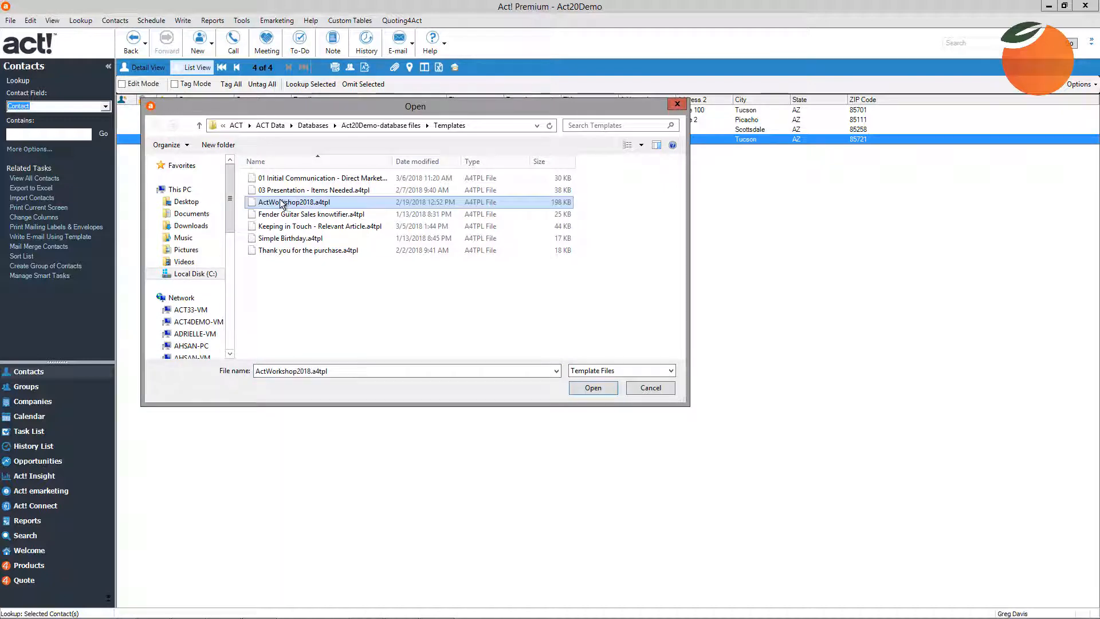
left_click(587, 390)
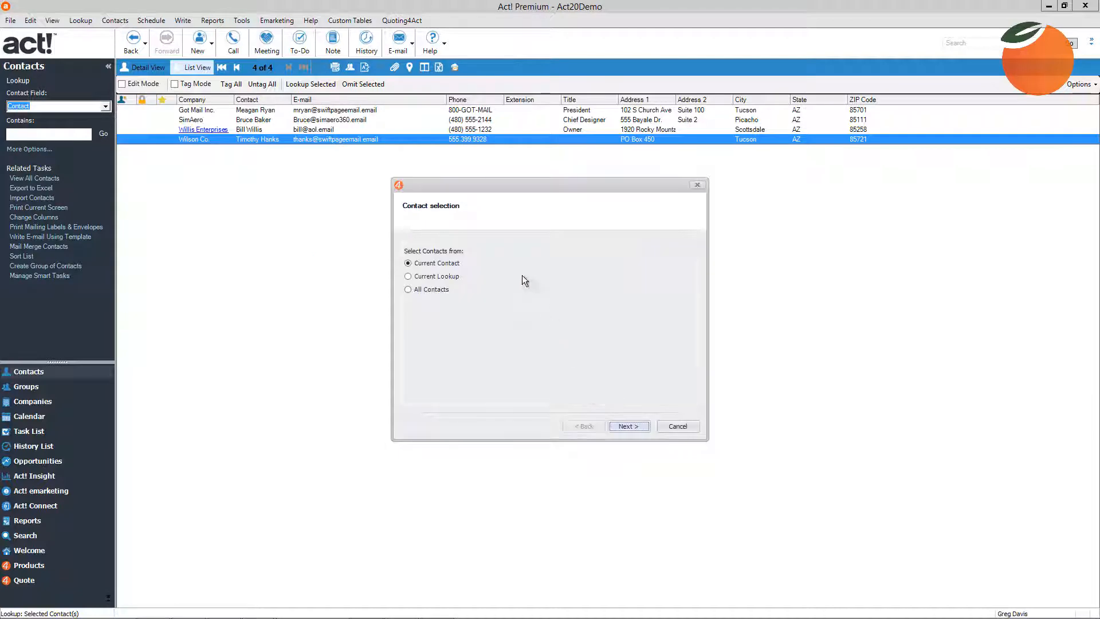
- Choose the contacts of the current lookup as the merge recipients
left_click_drag(454, 188, 373, 204)
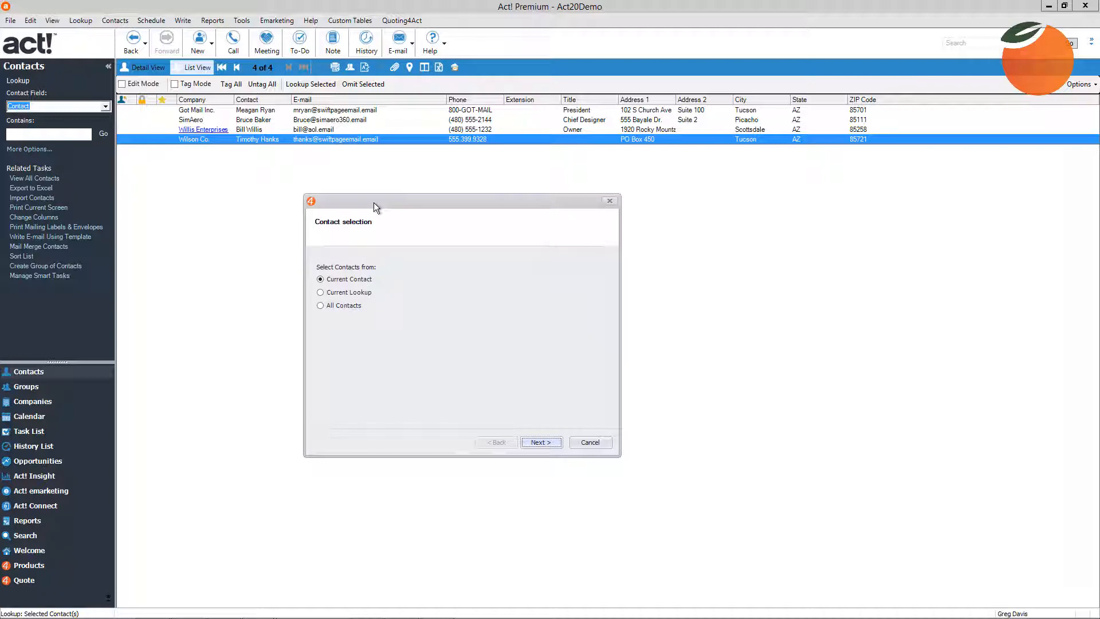
left_click(348, 294)
left_click(534, 442)
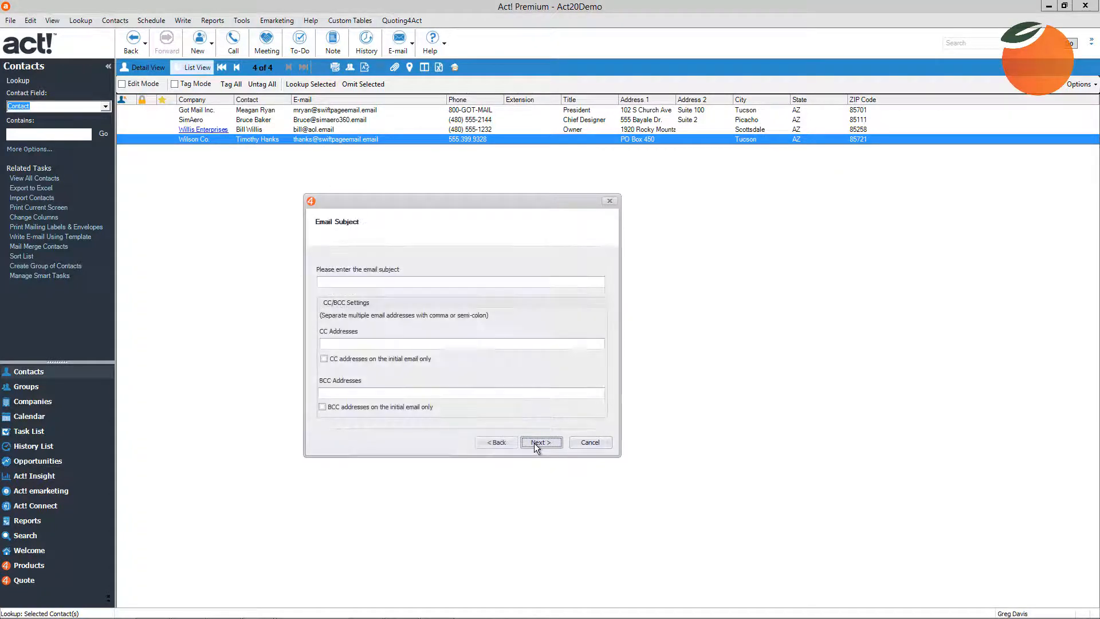
- Set the e-mail subject to "Act! Workshop - 2018" and leave the CC and BCC addresses empty
left_click(361, 283)
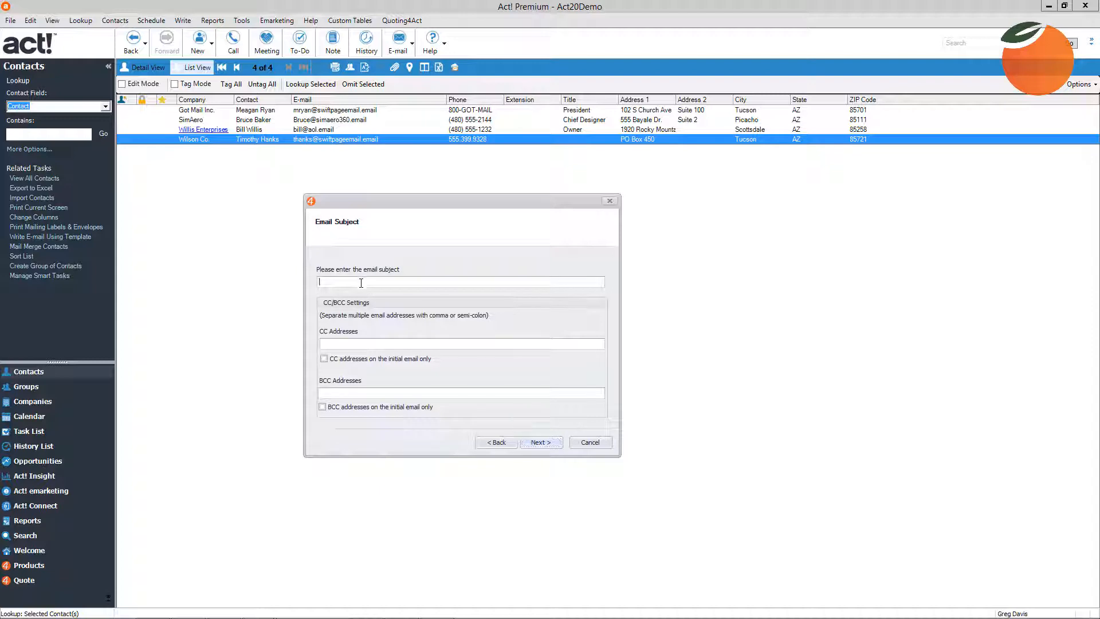
type("Act! Work")
type("ship")
key("BackSpace")
key("BackSpace")
type("op - 2018")
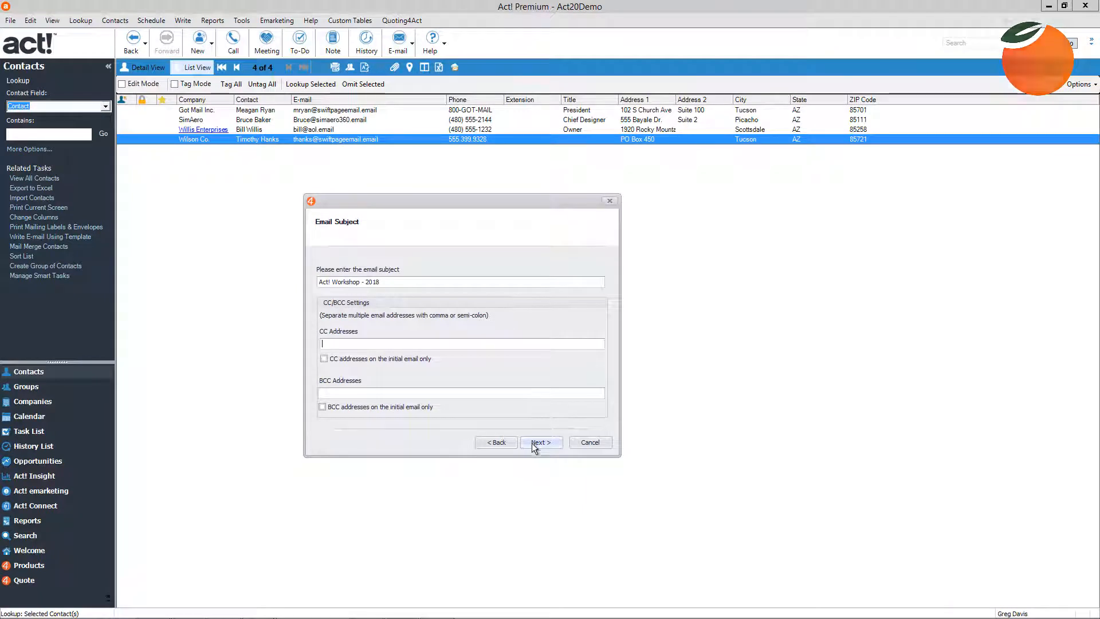
left_click(533, 444)
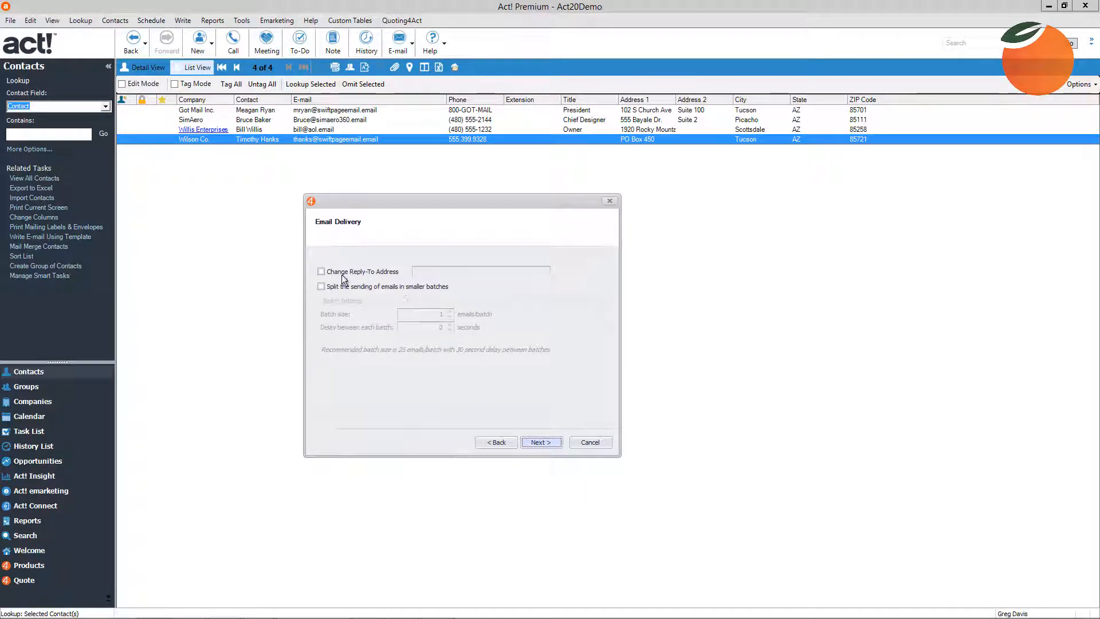
- Try the reply-to address change and batch sending of 5 e-mails with a 300-second delay, then turn both options off
left_click(320, 271)
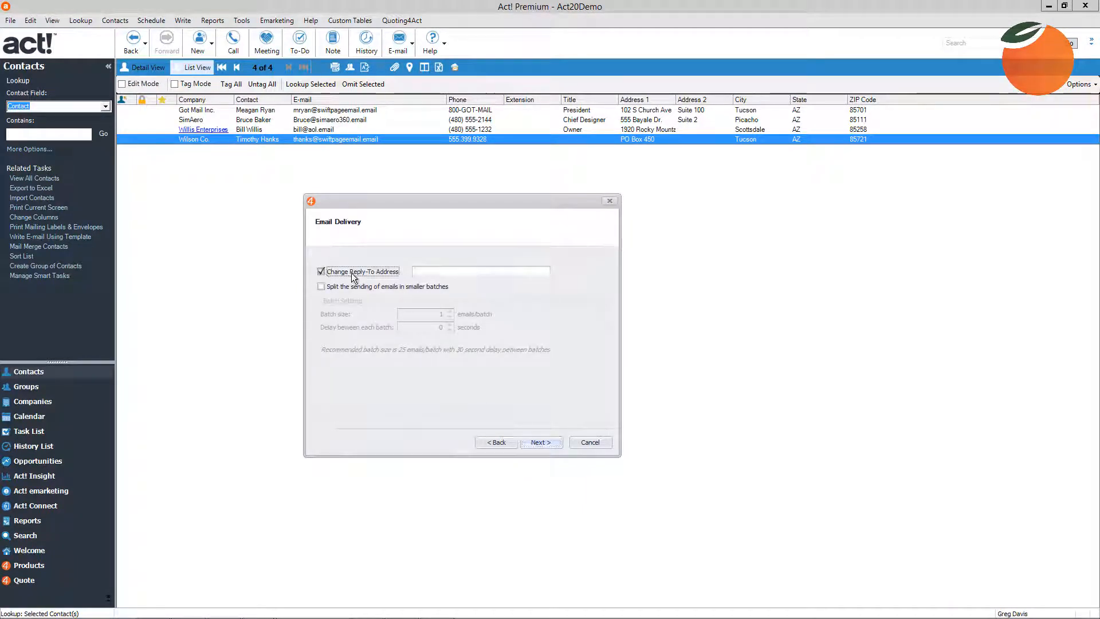
left_click(419, 272)
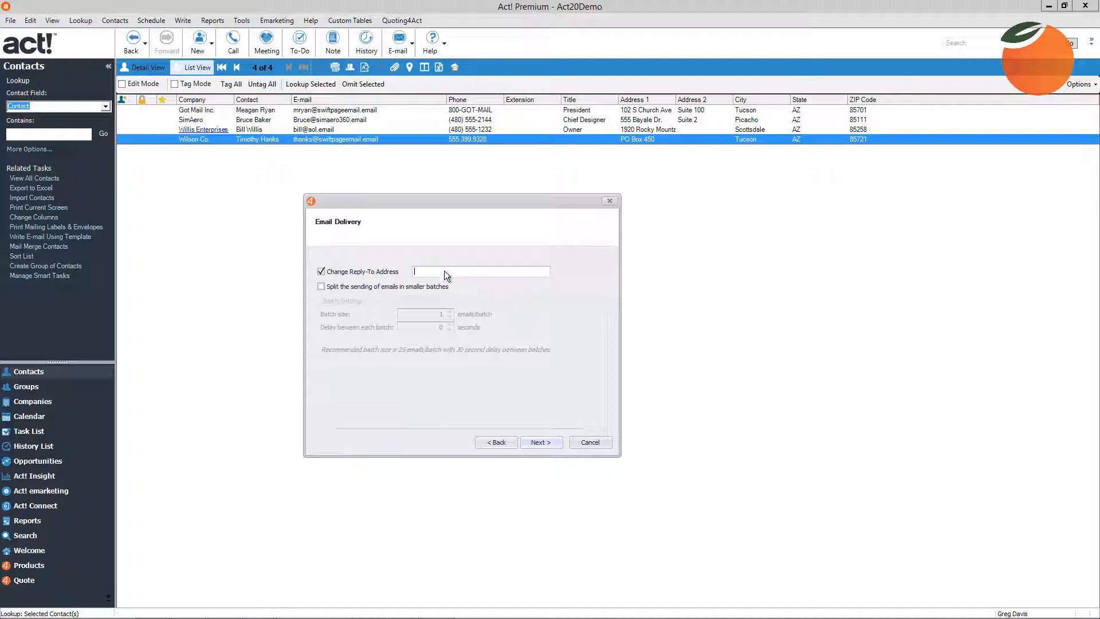
left_click(323, 272)
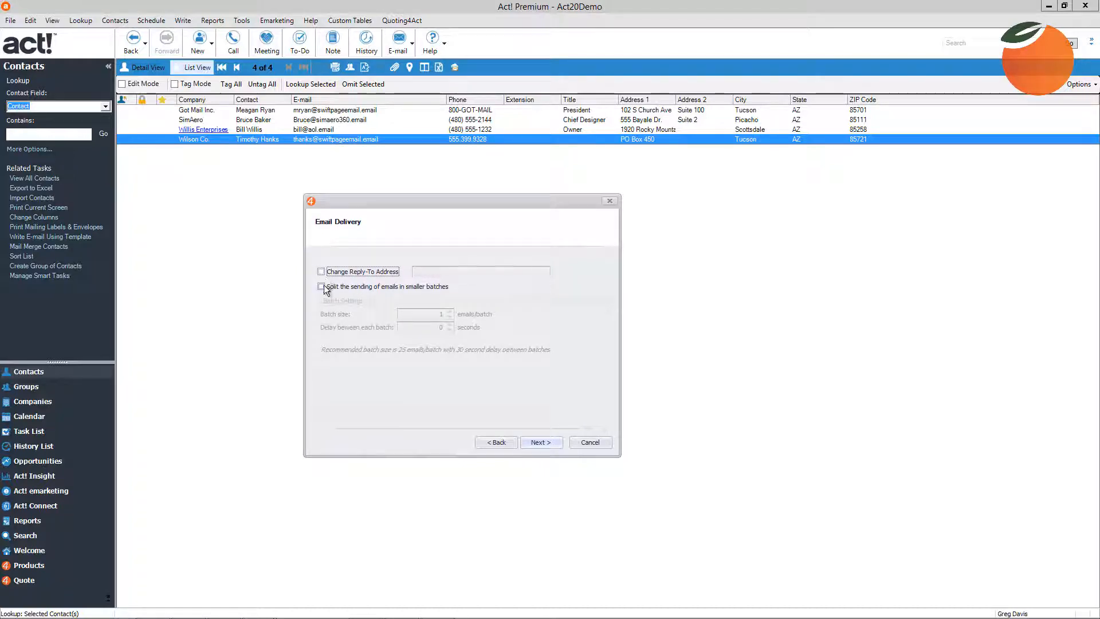
left_click(321, 287)
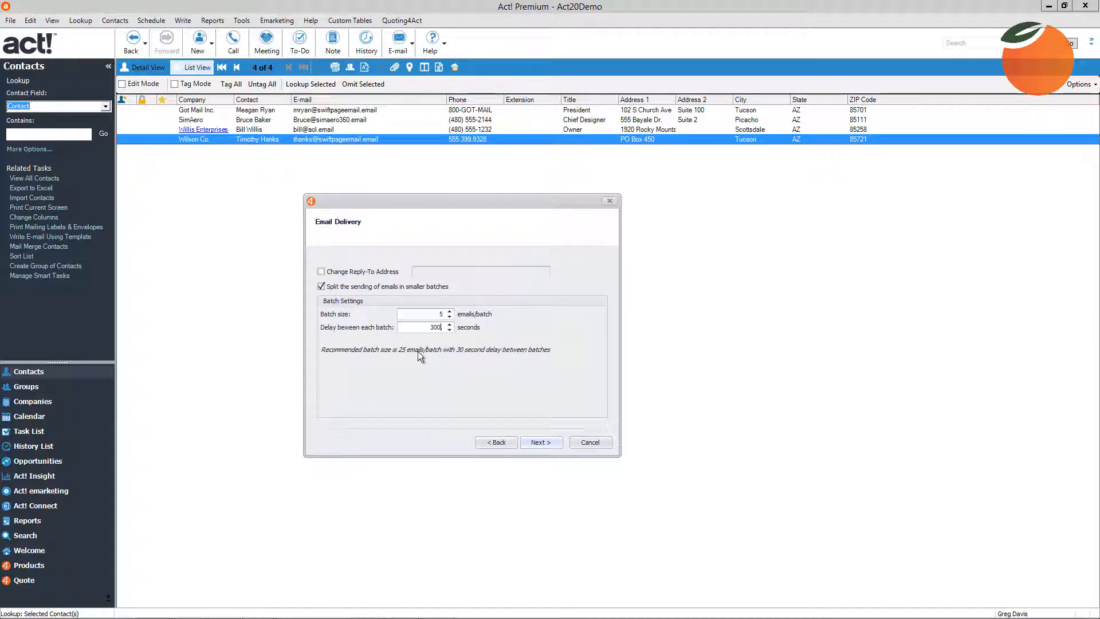
double_click(434, 327)
left_click(321, 287)
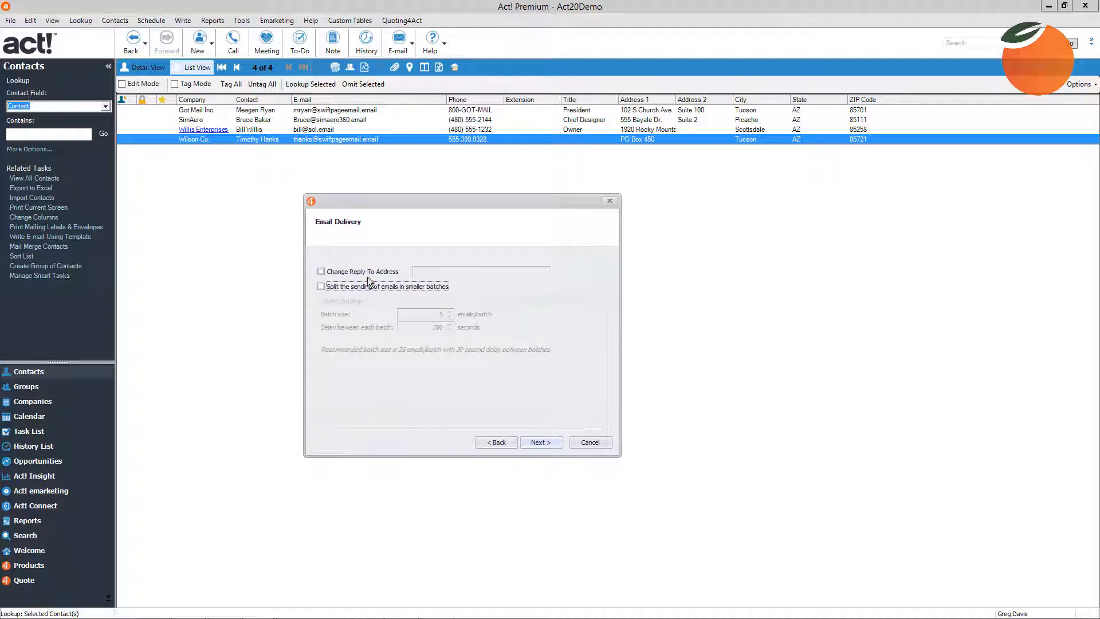
- Accept the e-mail delivery settings, run the merge and finish the wizard
left_click(544, 443)
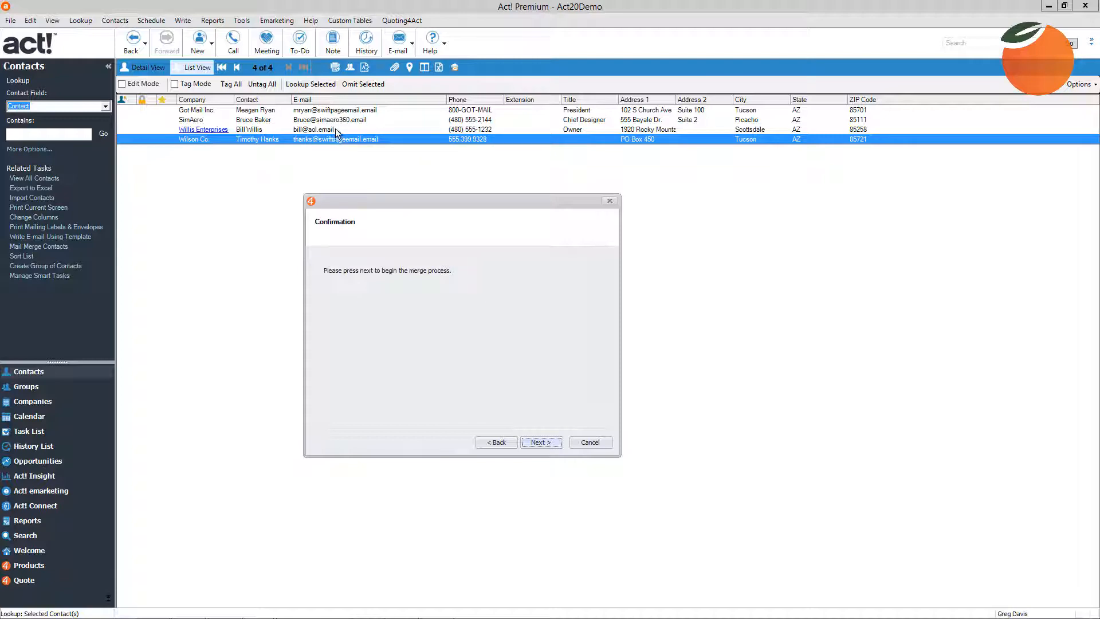
left_click_drag(395, 201, 411, 201)
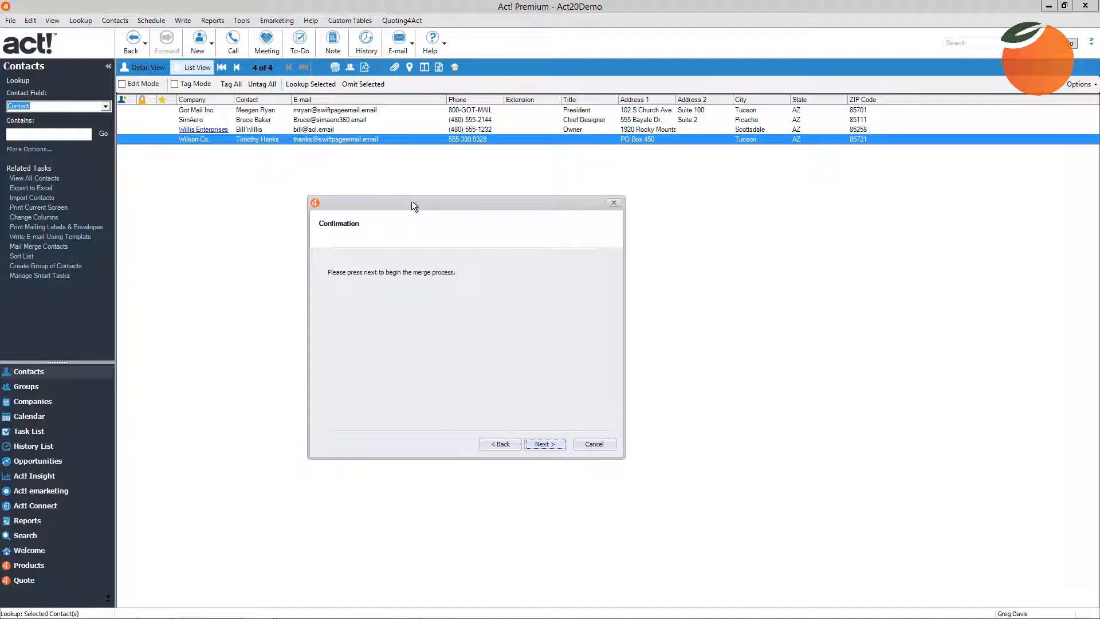
left_click(555, 442)
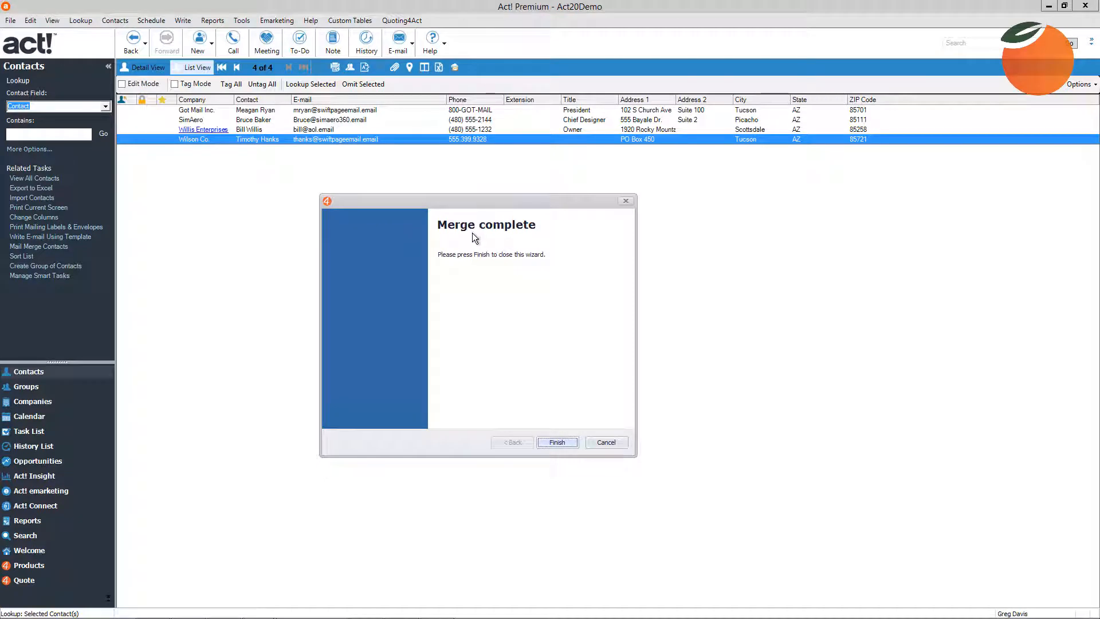
left_click(555, 444)
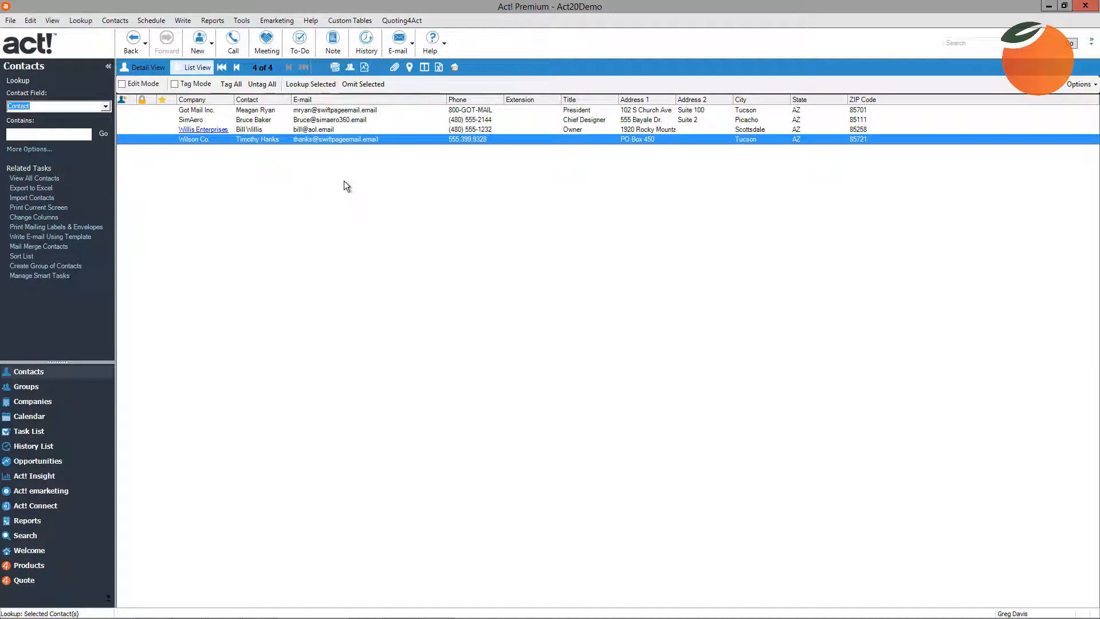
- Open the Got Mail Inc. contact and examine the merged text of the sent Act! Workshop e-mail in its history
double_click(305, 111)
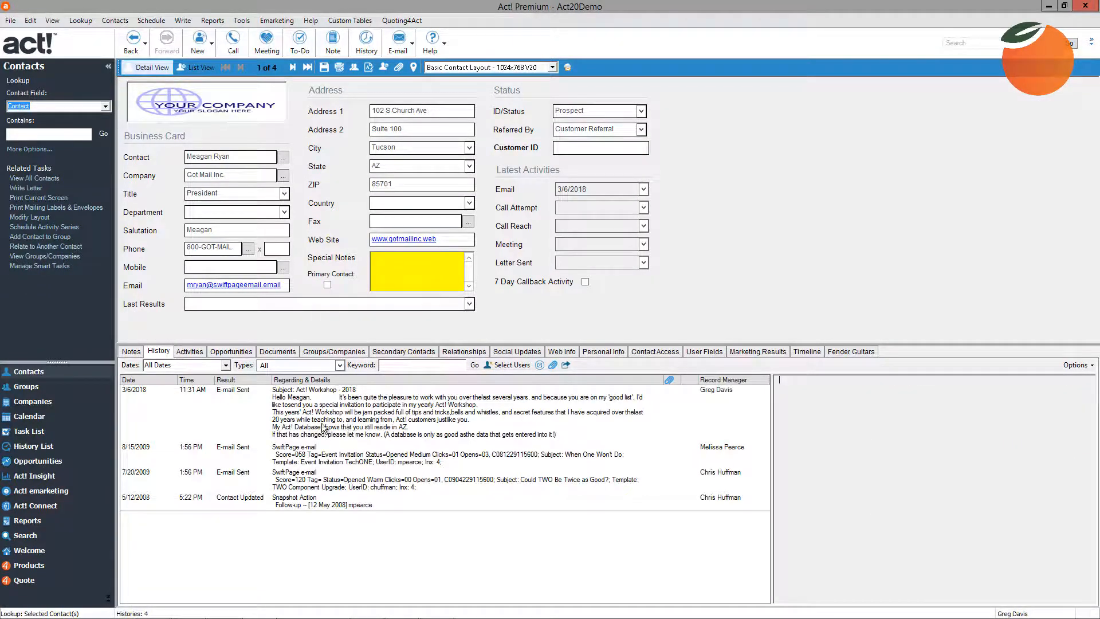
left_click(337, 424)
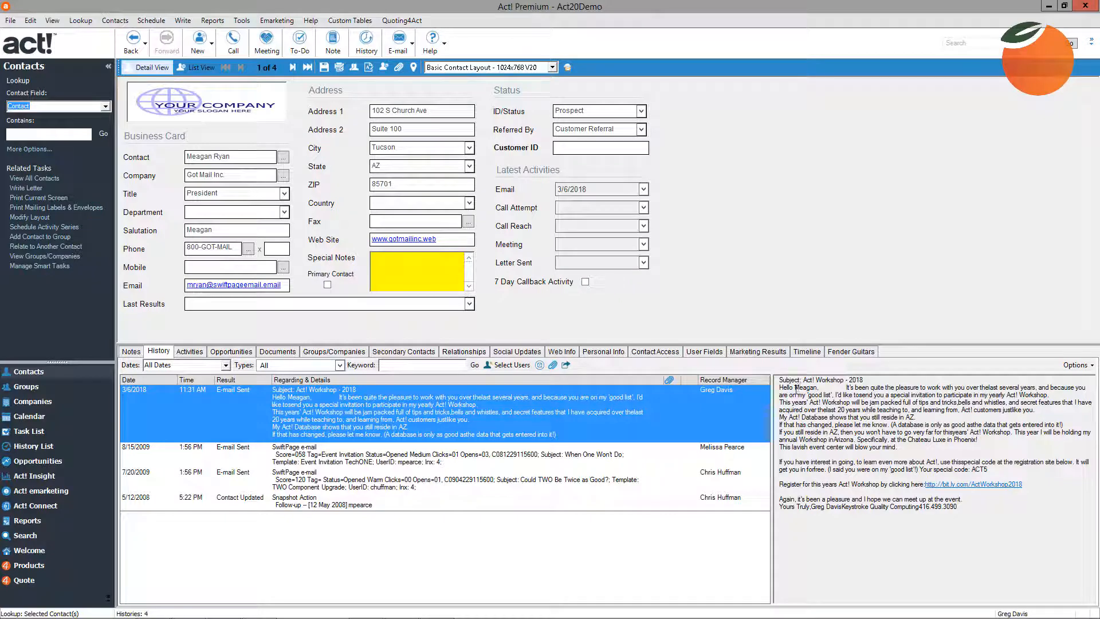
left_click_drag(795, 388, 818, 388)
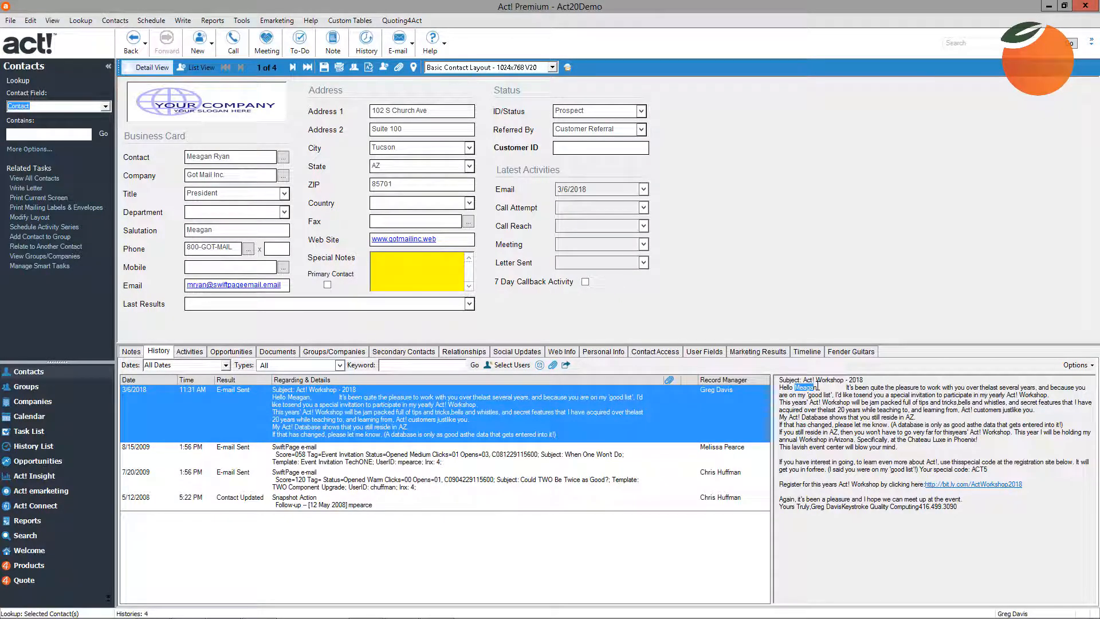
left_click(837, 423)
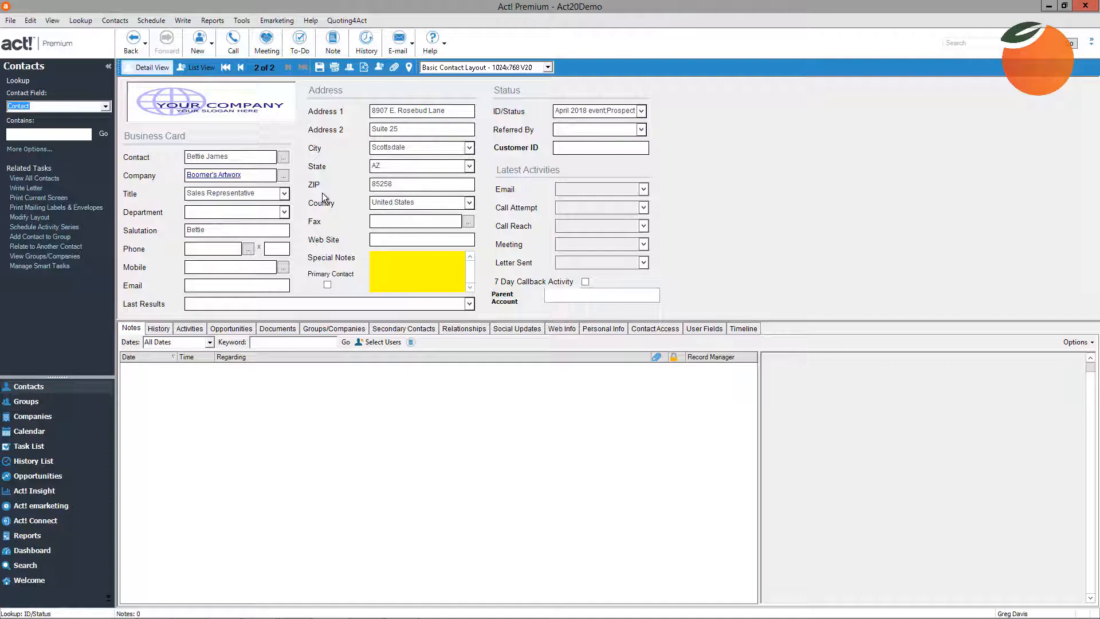
- In the Mailmerge4Act settings, enable excluding contacts based on field data and create the Email Permission field
left_click(181, 20)
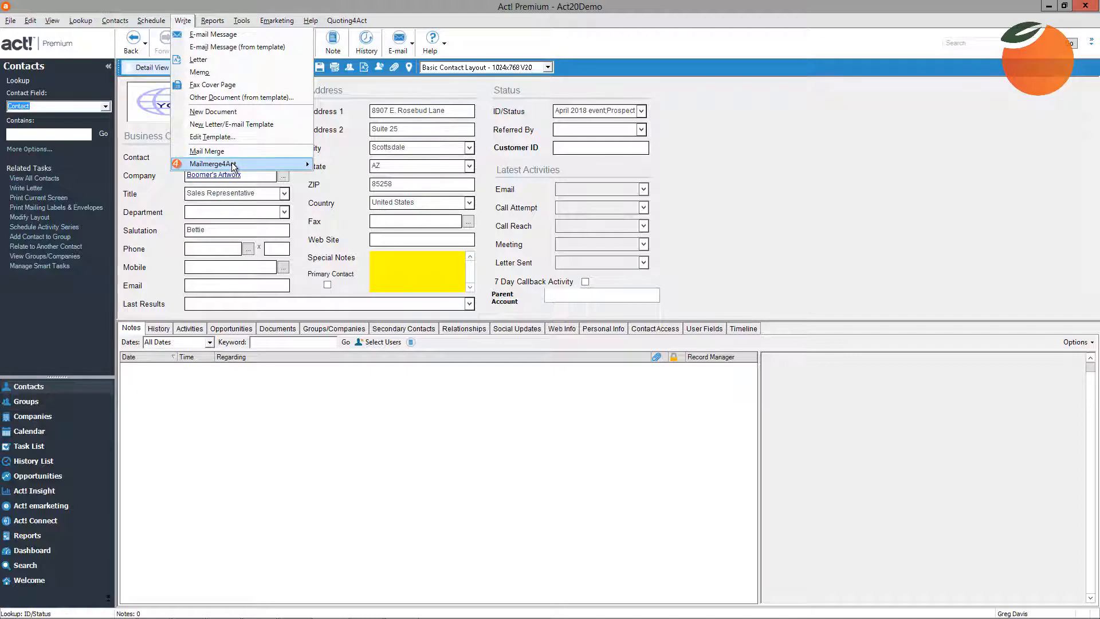
mouse_move(233, 166)
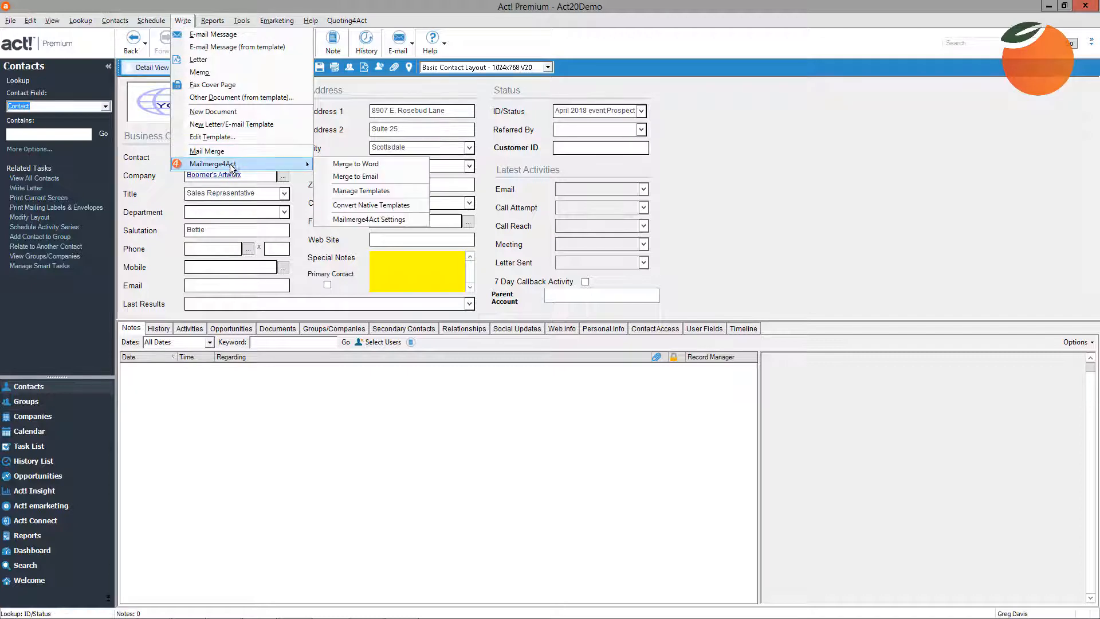
left_click(370, 220)
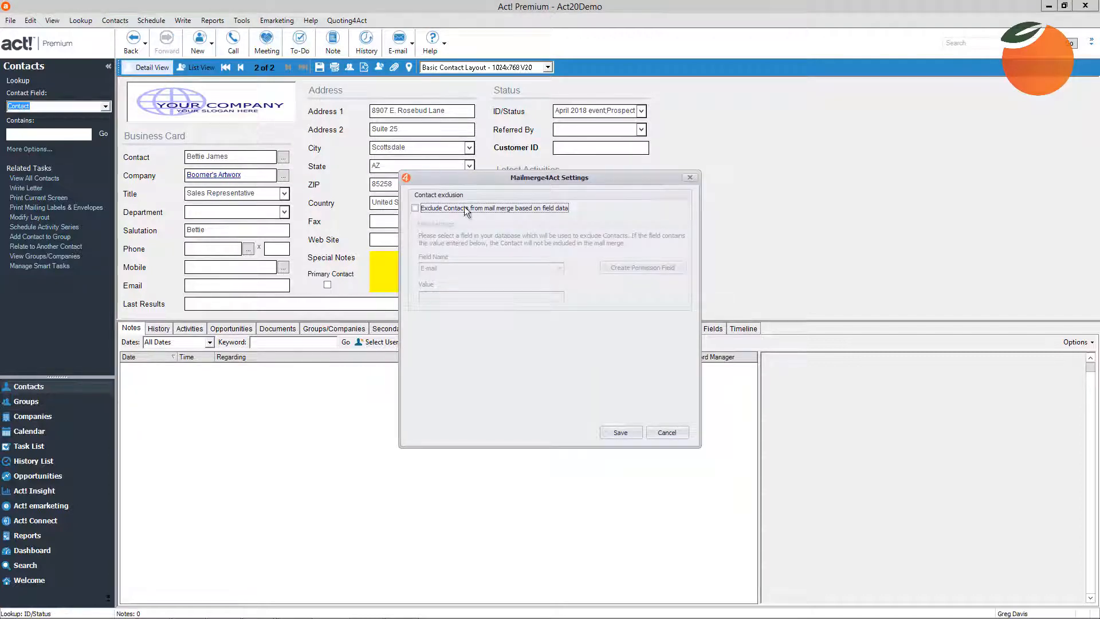
left_click(415, 207)
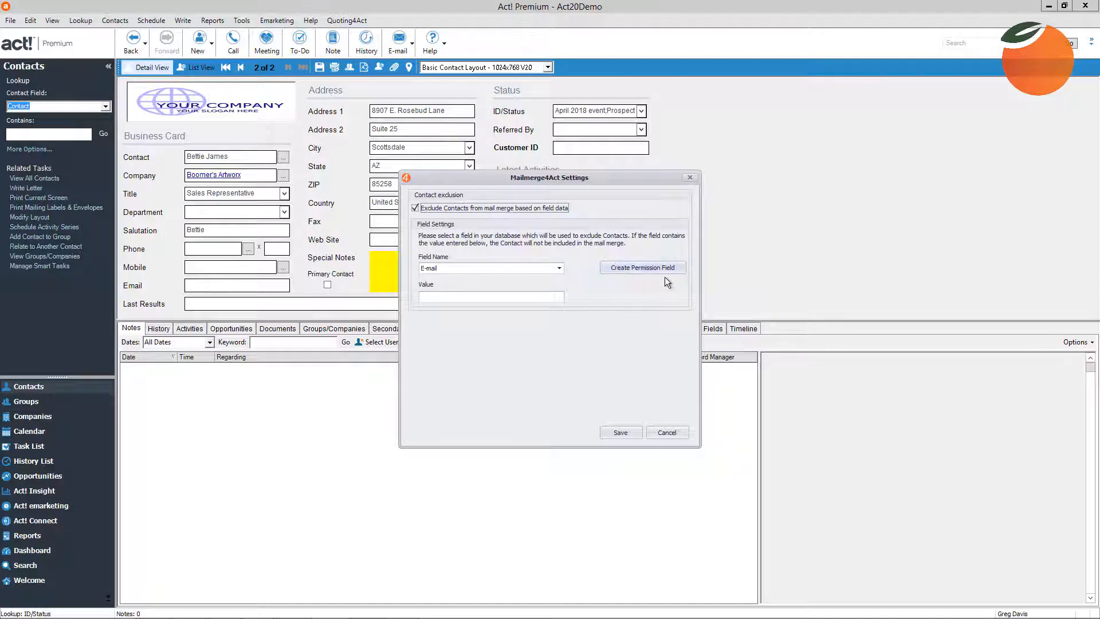
left_click(626, 269)
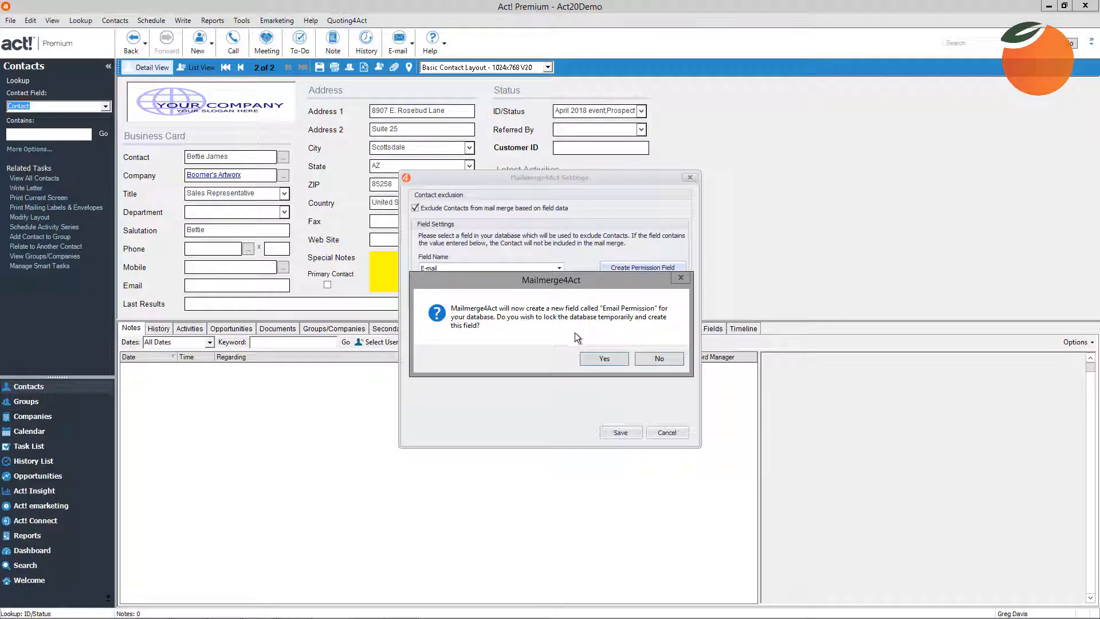
left_click(606, 356)
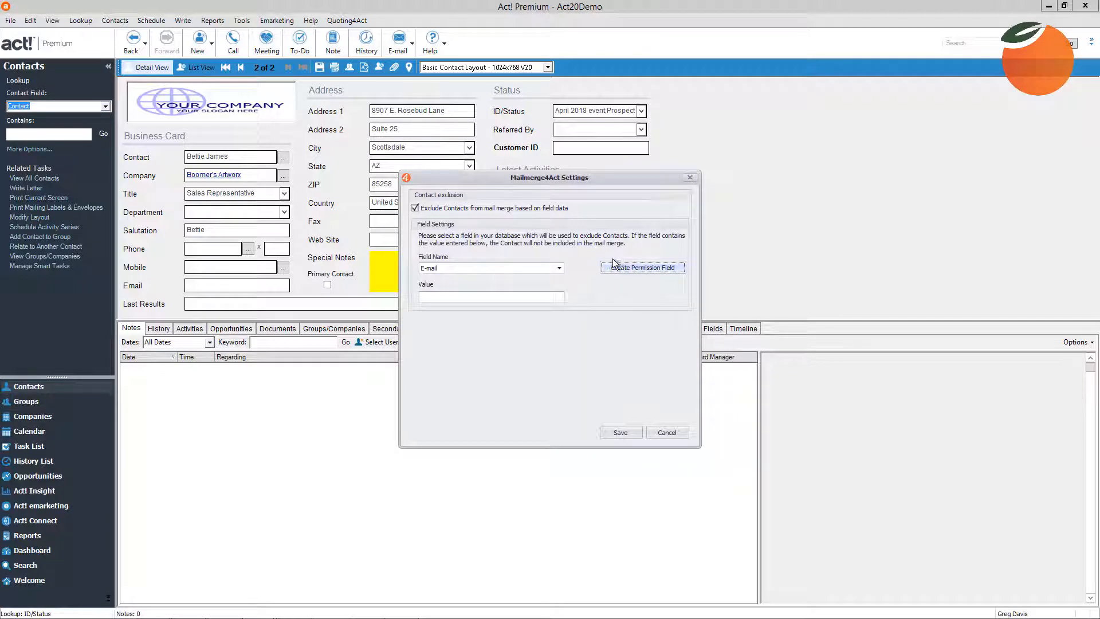
- Exclude contacts whose Email Permission field contains OptOut, and save the Mailmerge4Act settings
left_click(559, 269)
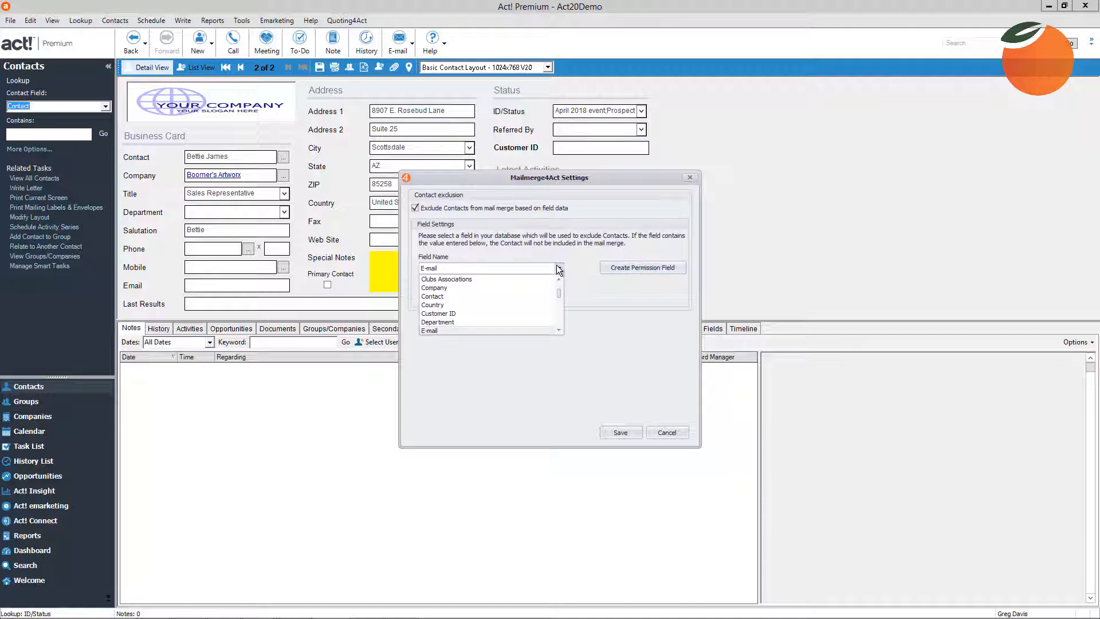
left_click(558, 332)
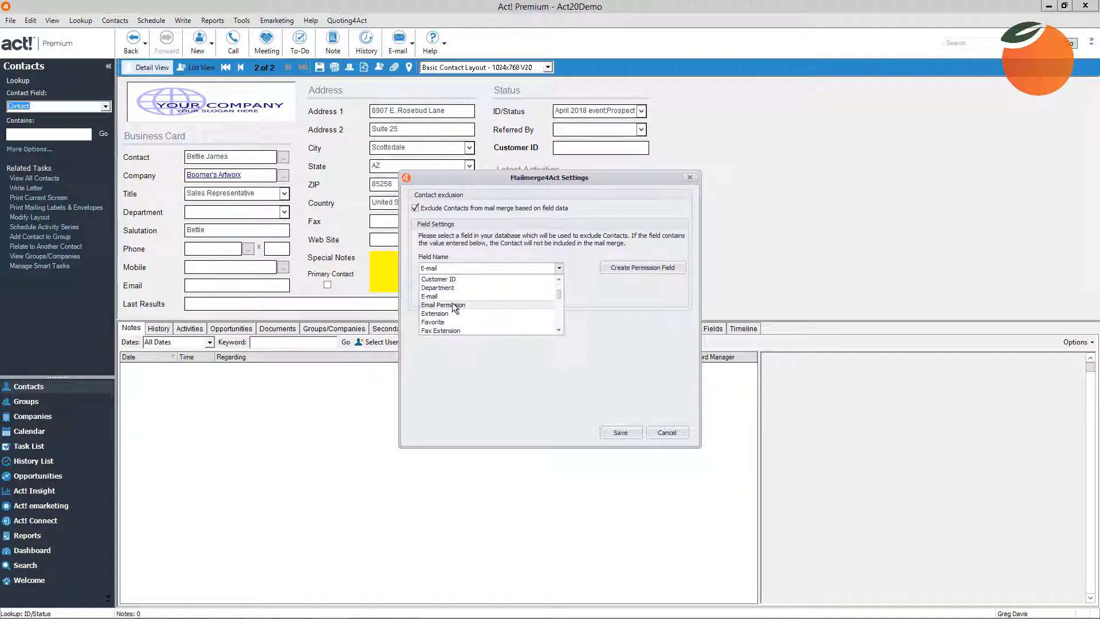
left_click(452, 304)
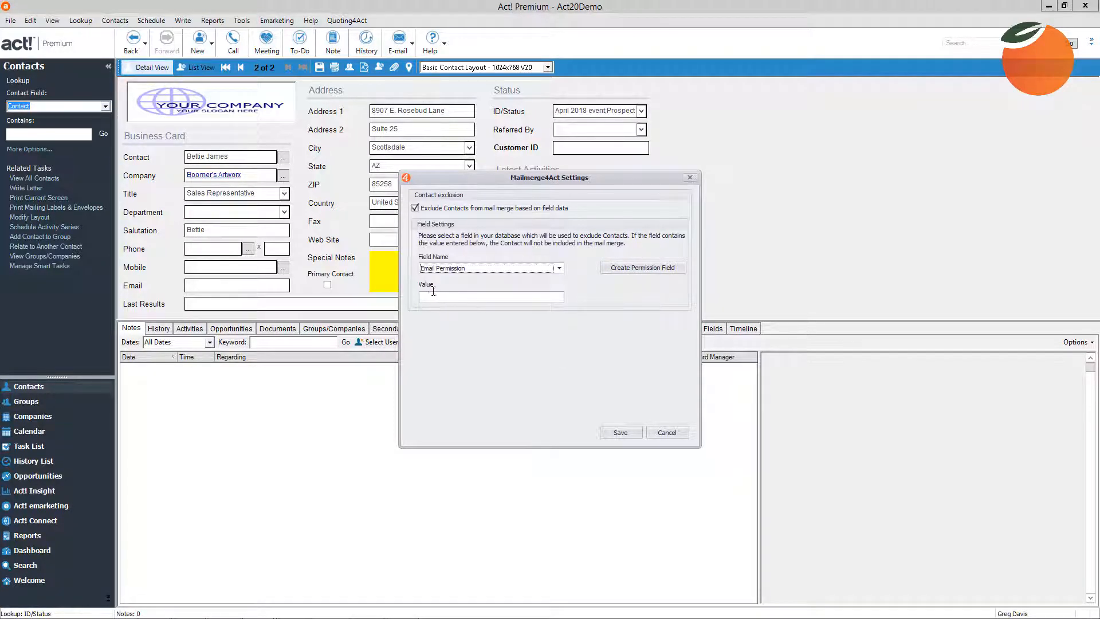
left_click(487, 291)
type("OptOut")
left_click(621, 432)
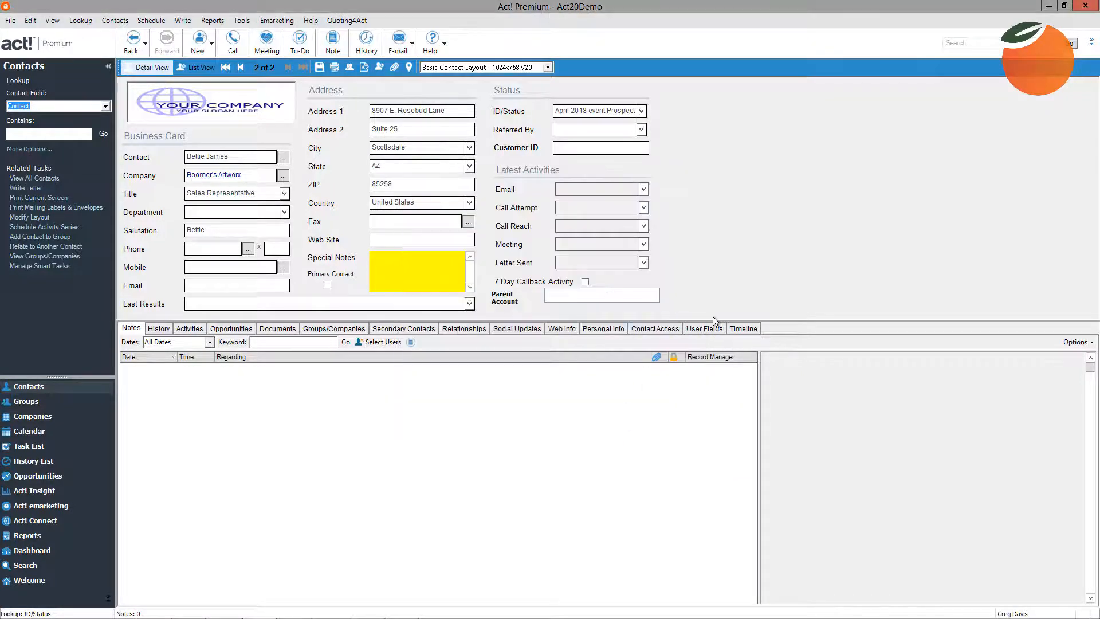
- Set the Email Permission field in the personal info of the Boomer's Artworx contact to OptOut
left_click(593, 329)
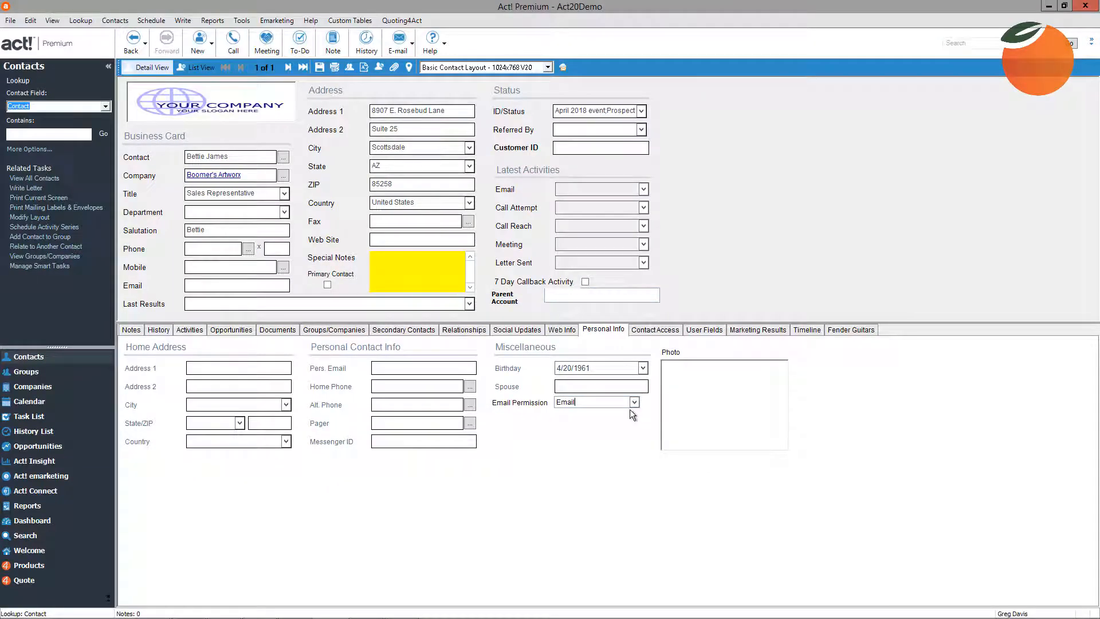
left_click(634, 402)
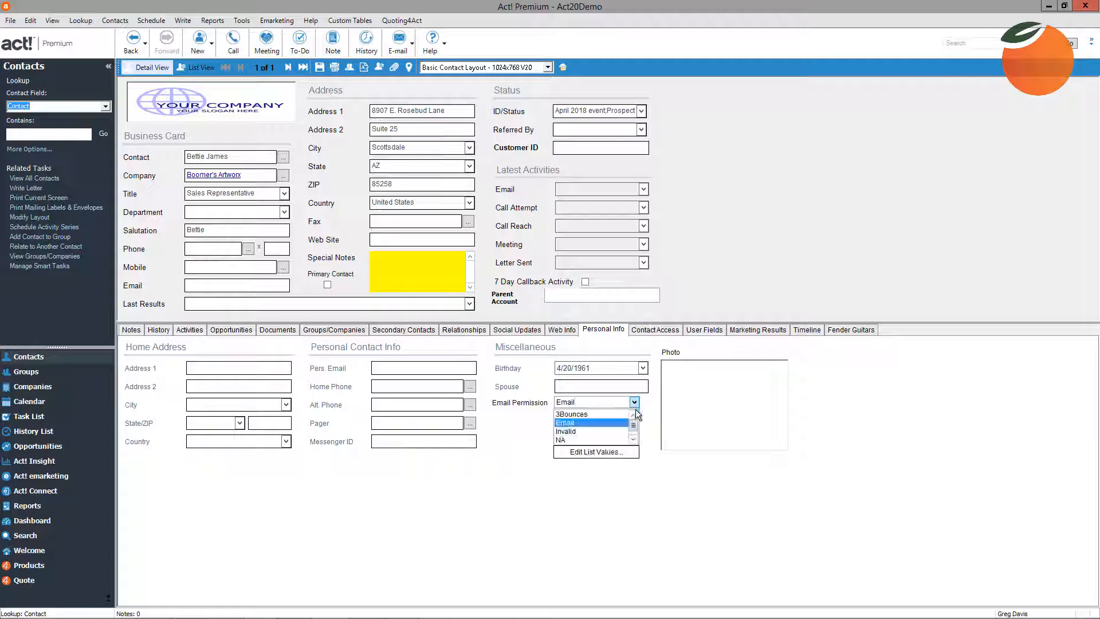
left_click(632, 439)
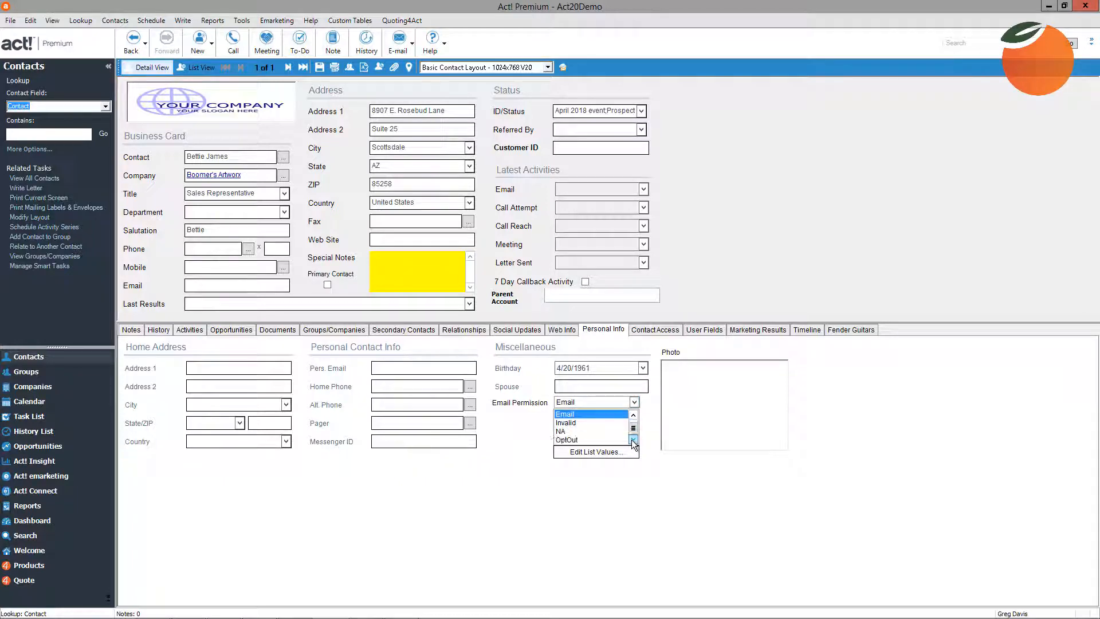
left_click(567, 439)
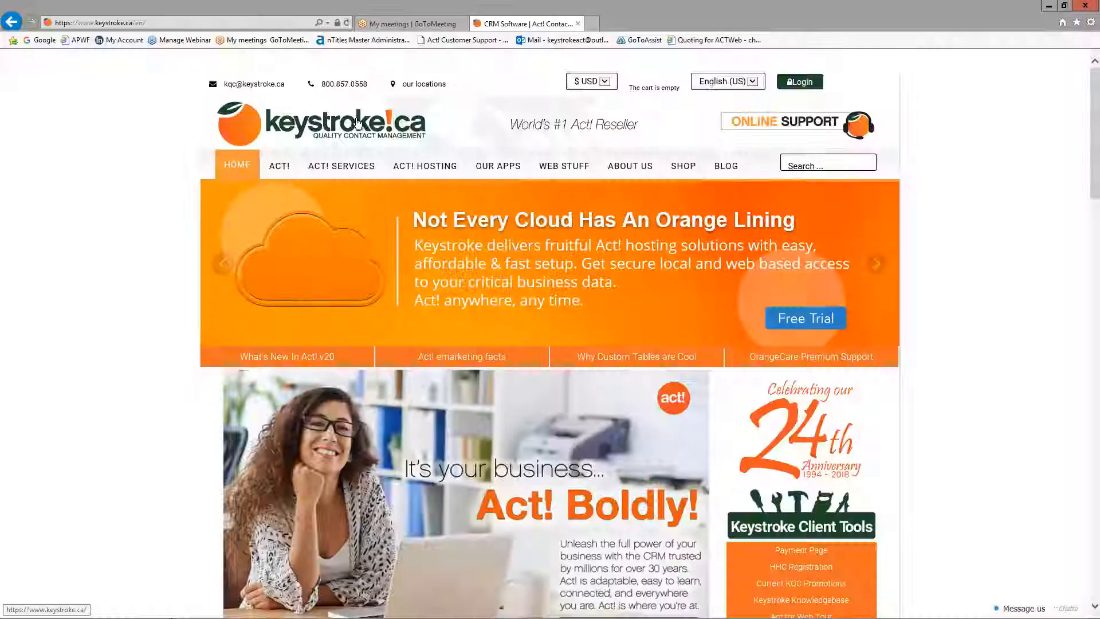
- In the web browser, go to the keystroke.ca shop's Email Tools category and open the MailMerge4act product page
left_click(356, 122)
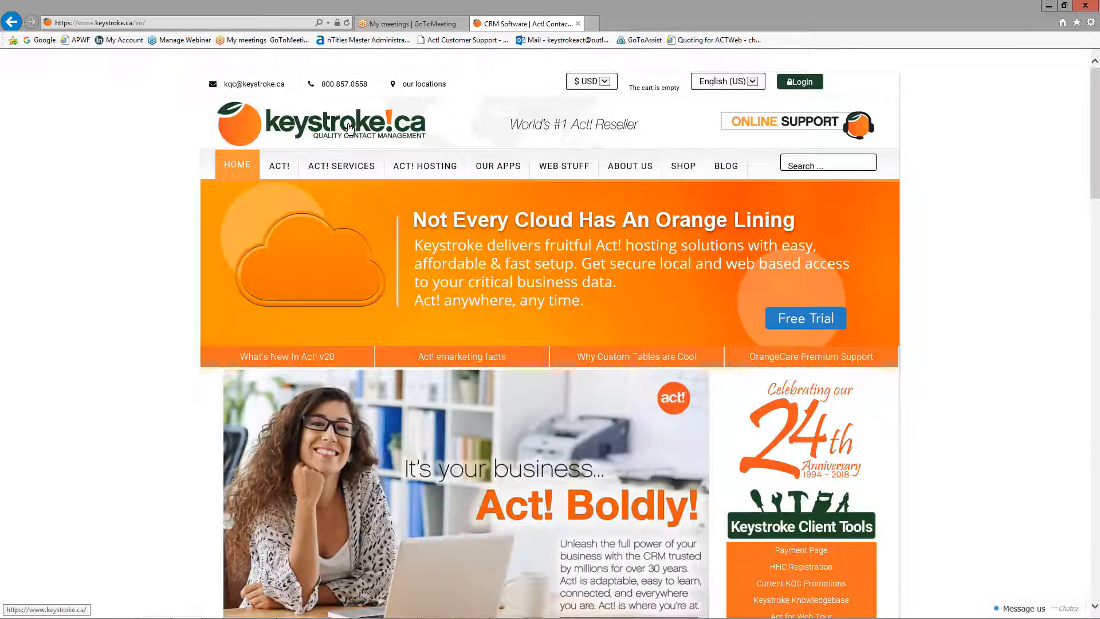
left_click(680, 173)
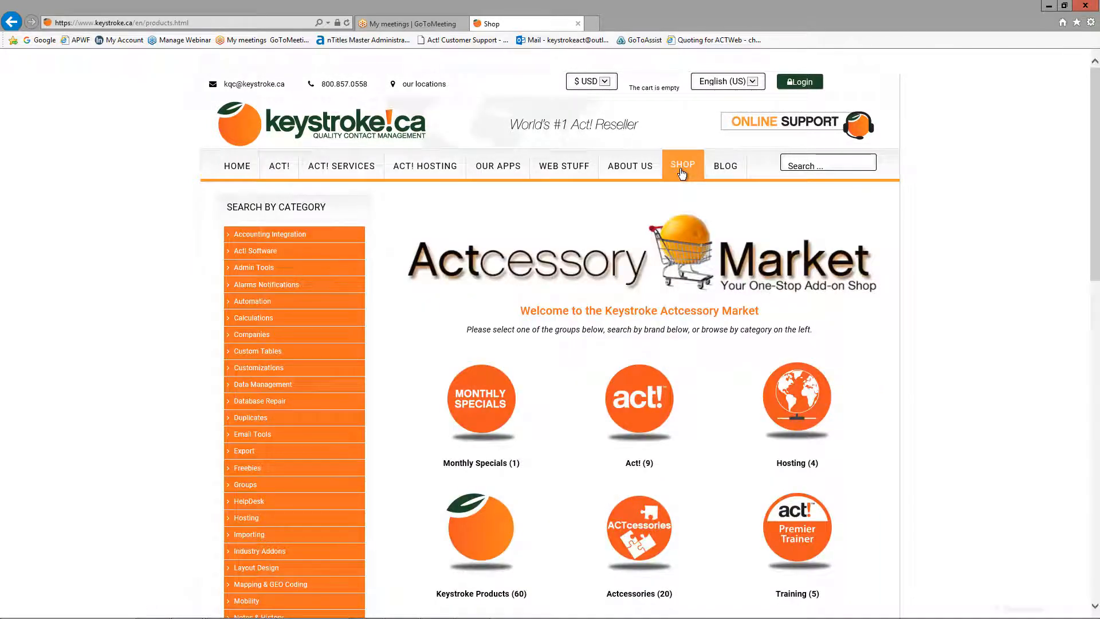
scroll(258, 441, "down", 3)
left_click(258, 265)
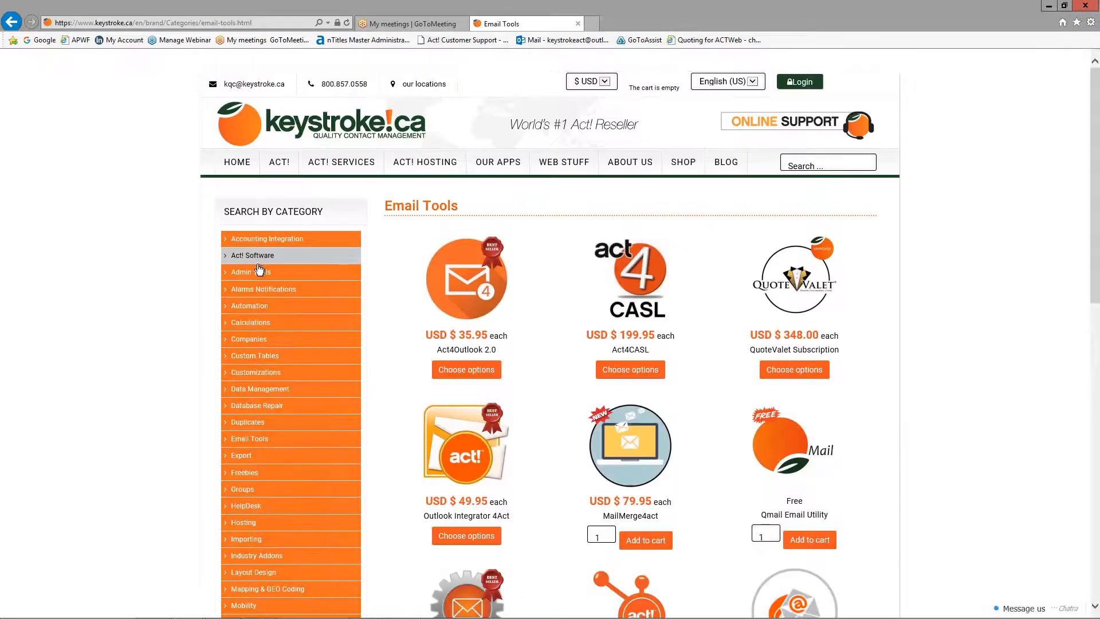
scroll(562, 411, "down", 3)
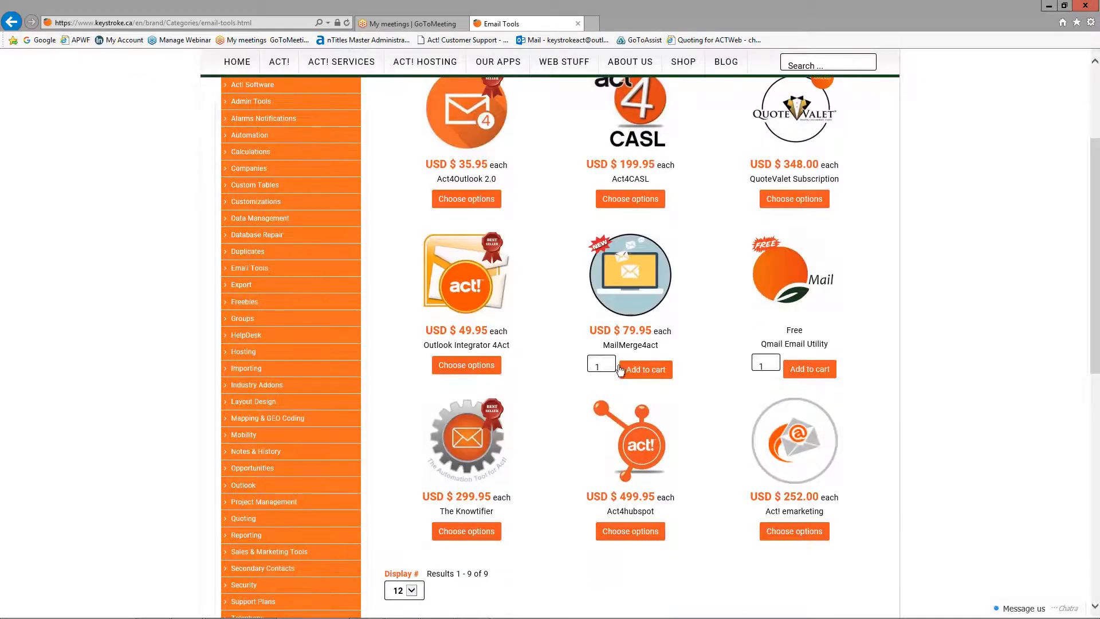
left_click(625, 311)
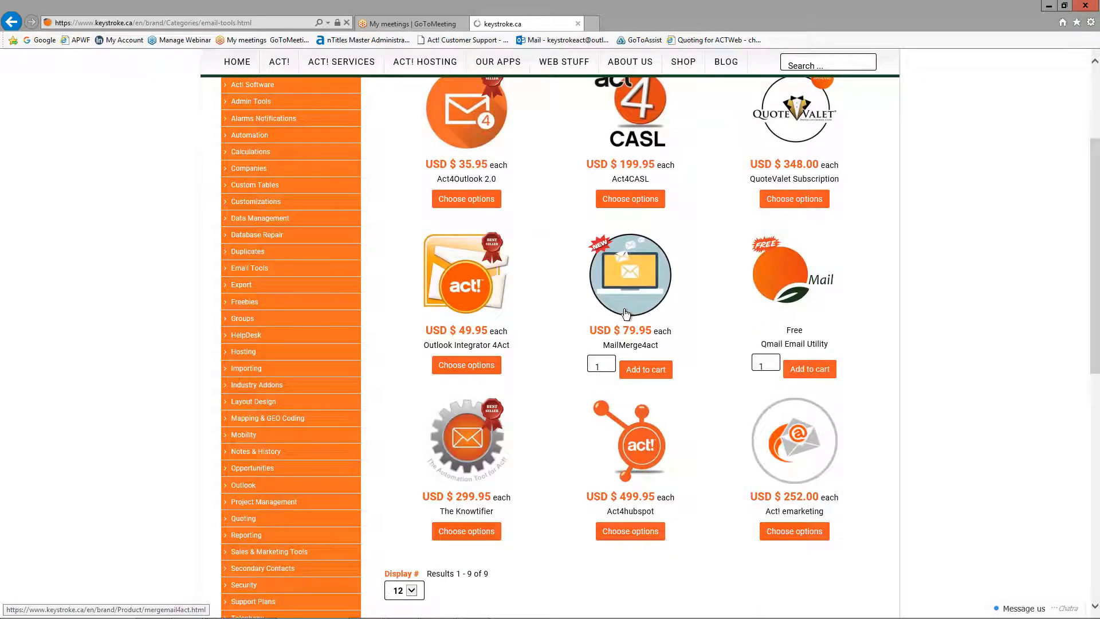